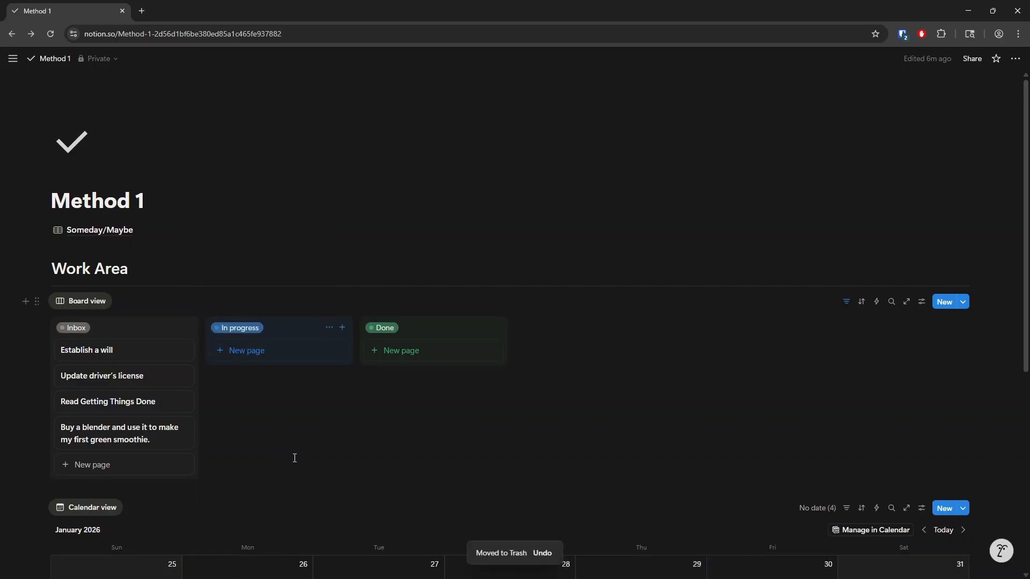
- Set the status of the 'Establish a will' task to Someday/Maybe
left_click(126, 356)
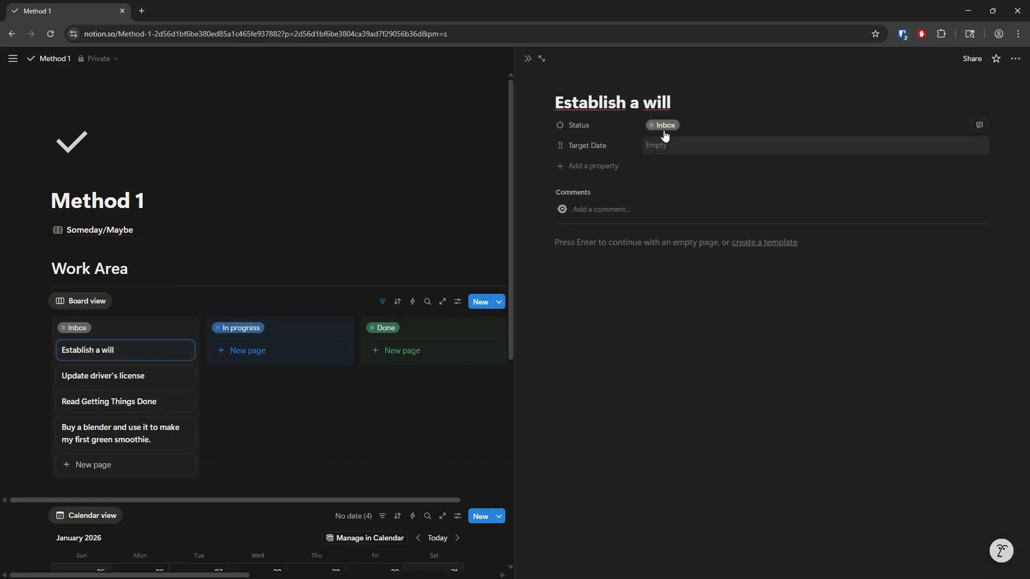
left_click(666, 126)
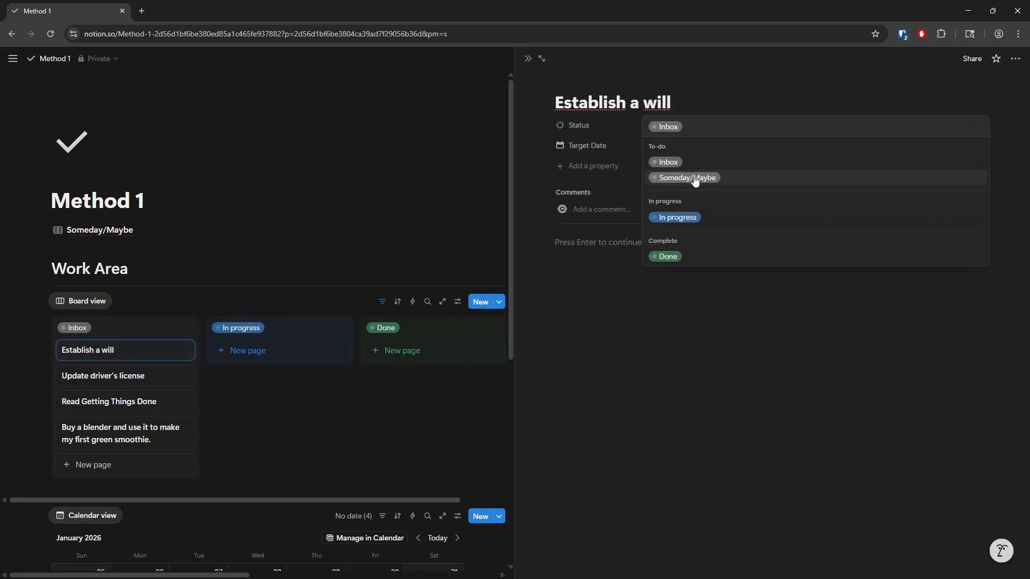
left_click(692, 176)
left_click(315, 419)
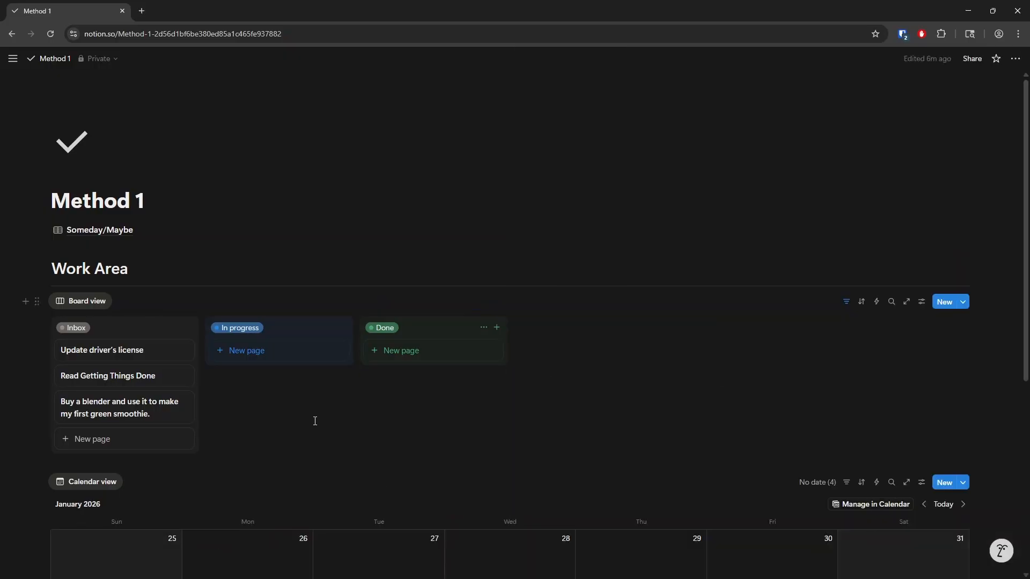
- Set the status of the 'Update driver's license' task to Someday/Maybe
left_click(134, 358)
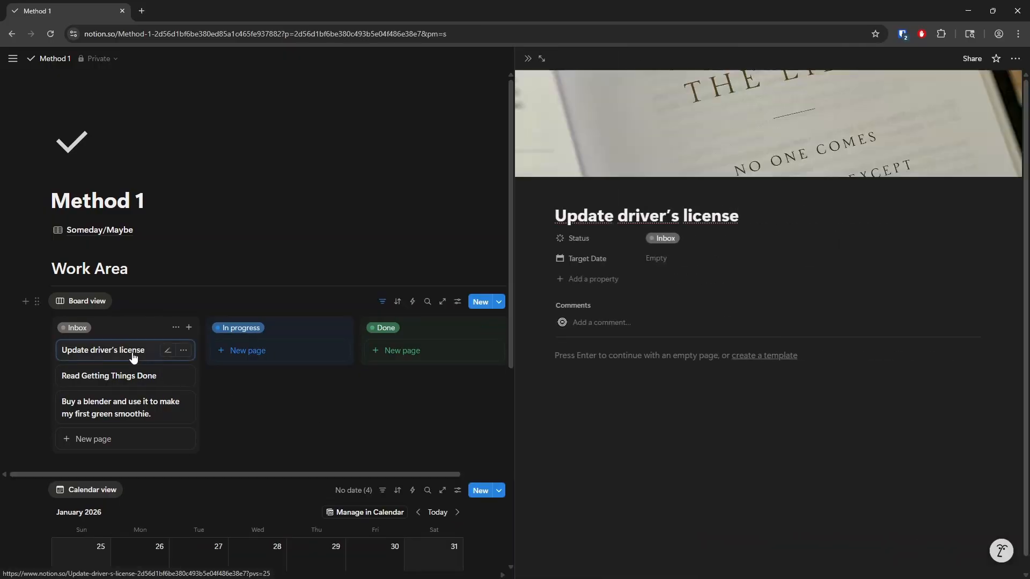
left_click(667, 239)
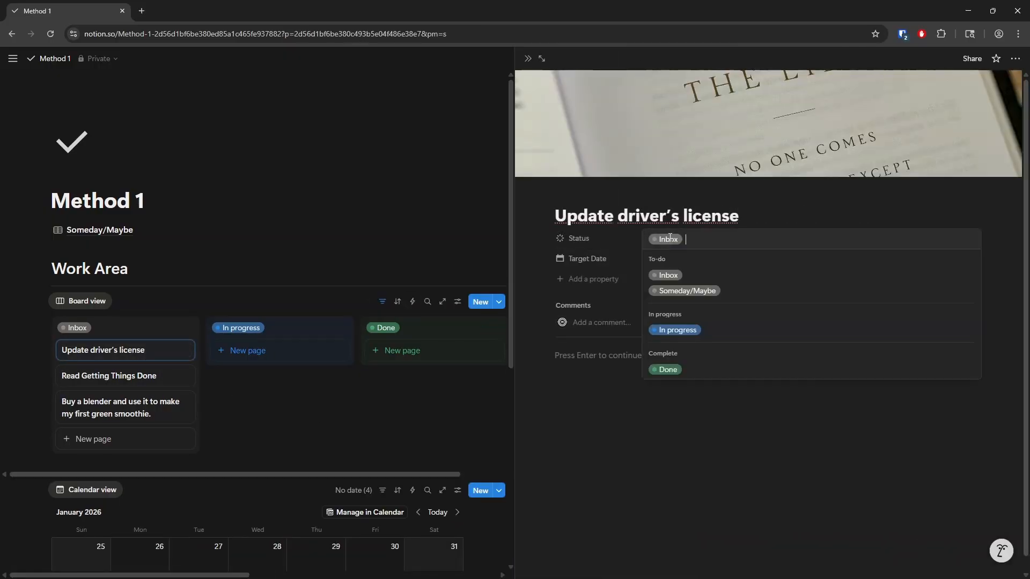
left_click(687, 291)
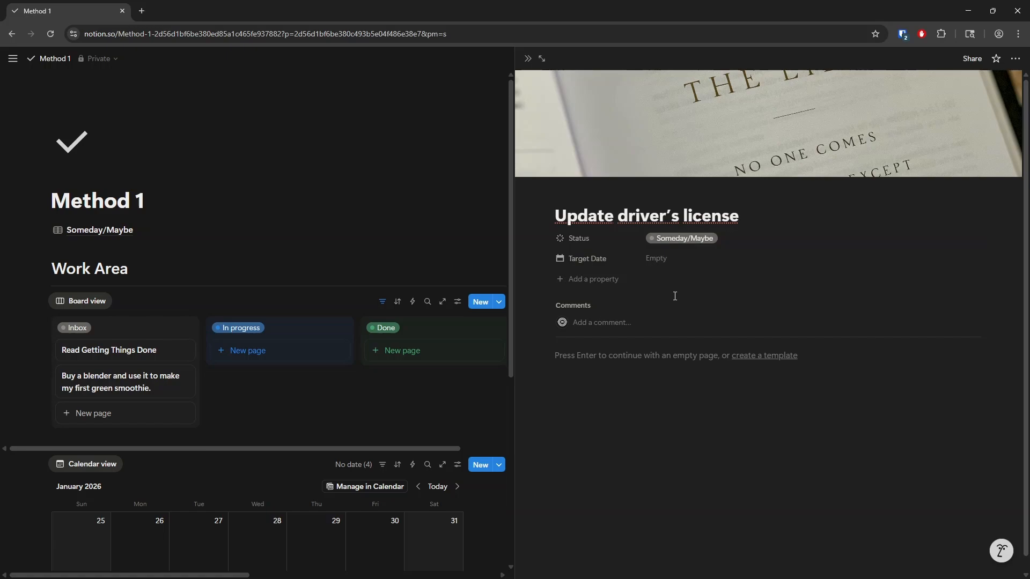
left_click(330, 402)
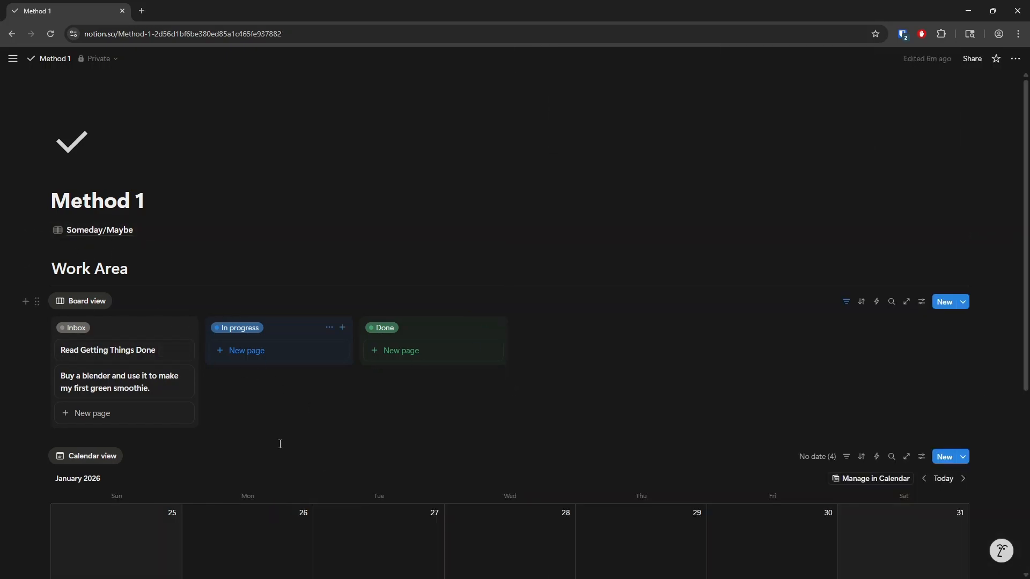
- Move the 'Read Getting Things Done' card through the In progress column into the Done column
key("alt+Tab")
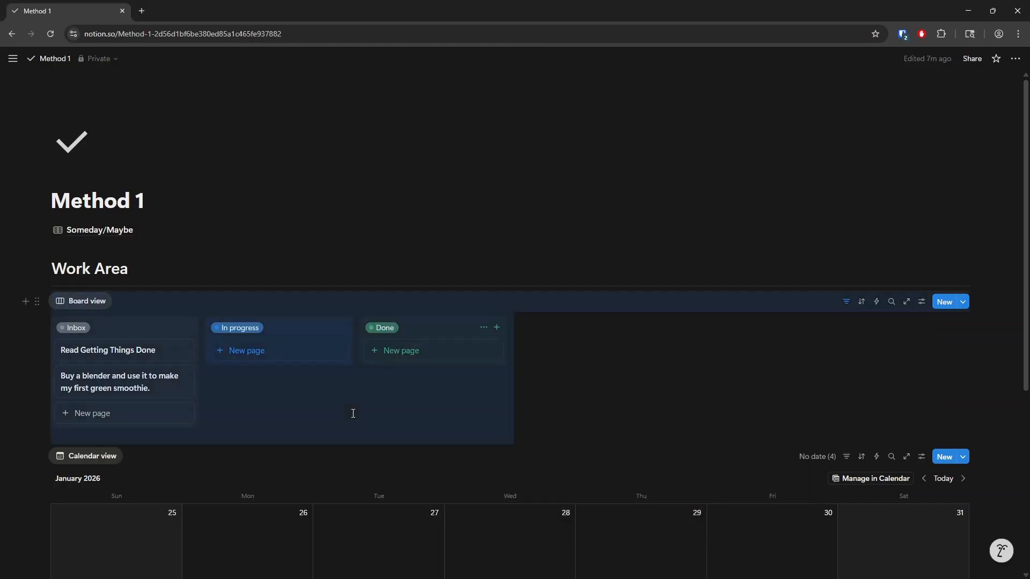
left_click(254, 460)
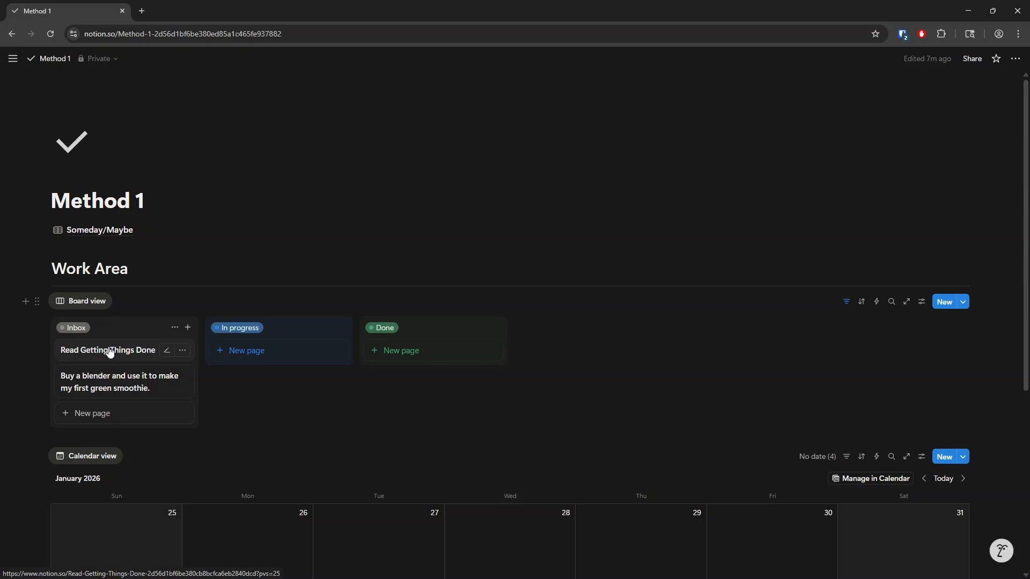
left_click_drag(109, 352, 267, 382)
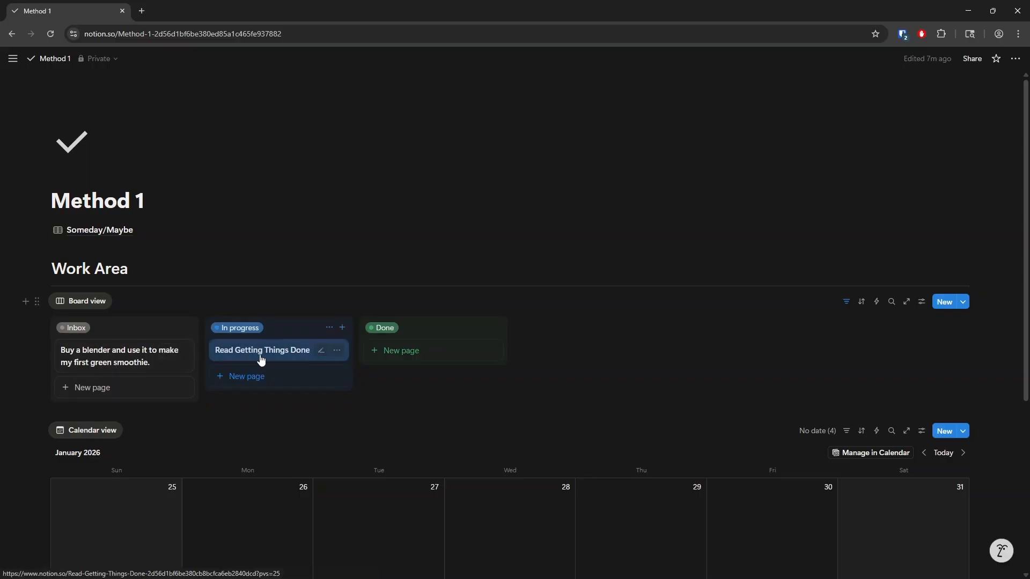
left_click_drag(268, 356, 396, 355)
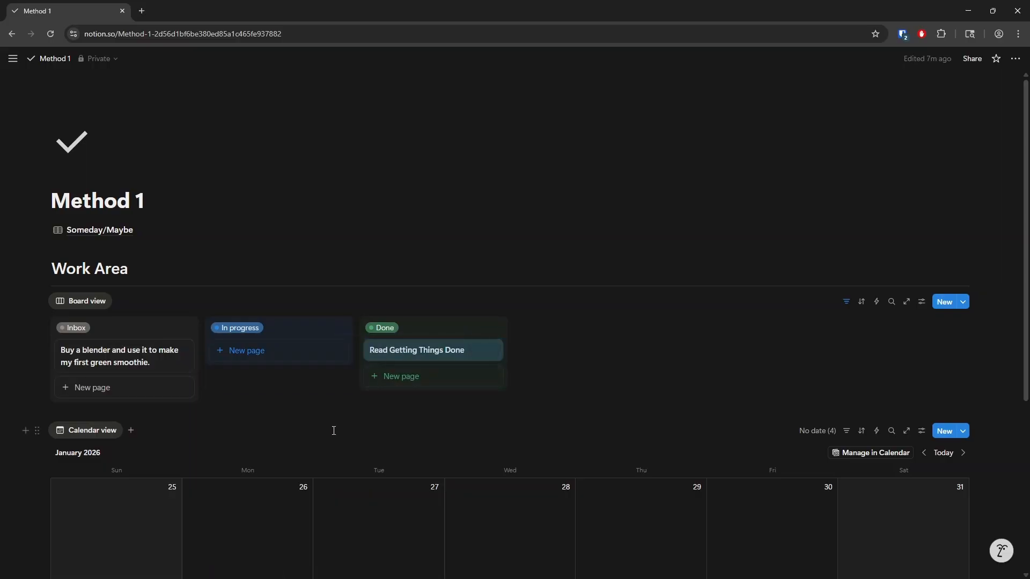
- View the Getting Things Done flowchart reference image
key("alt+Tab")
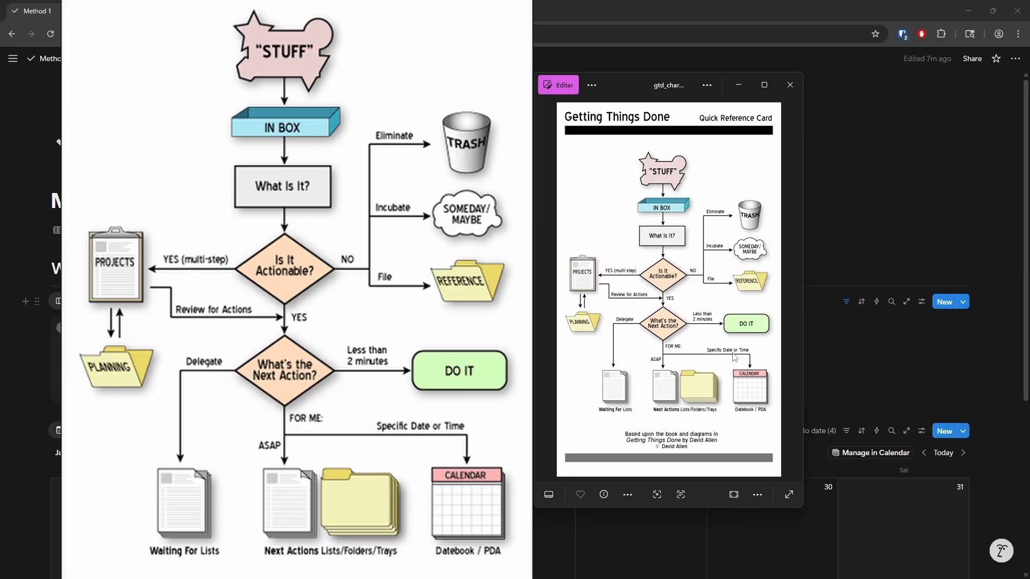
left_click(272, 414)
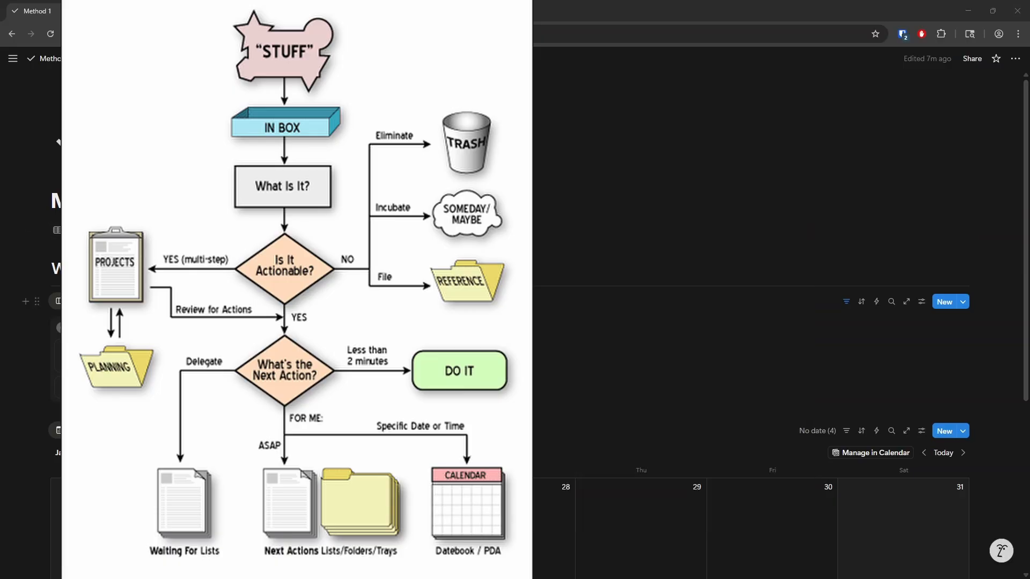
left_click(236, 431)
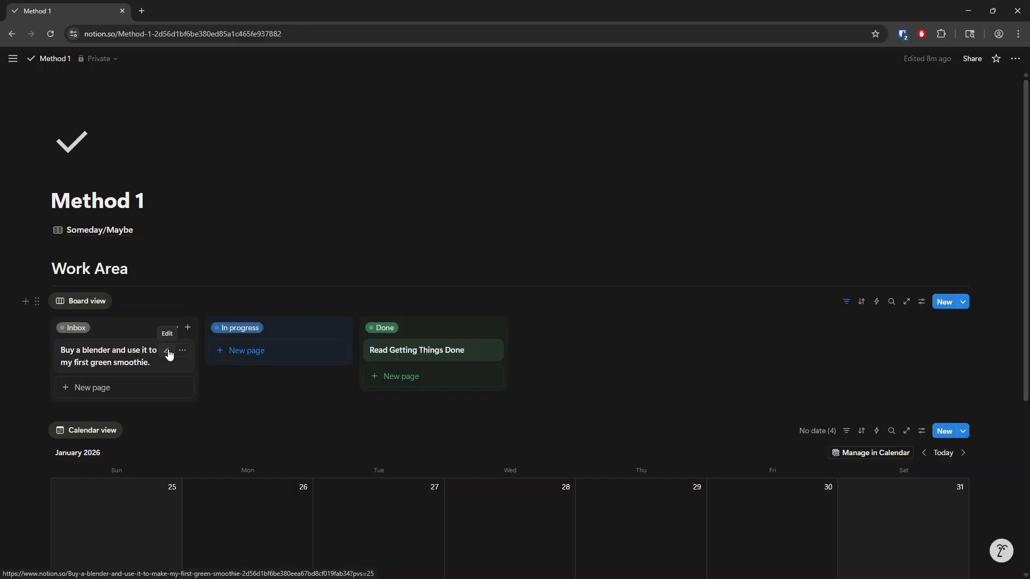
- Set the target date of the 'Buy a blender and use it to make my first green smoothie.' task to 01/31/2026
left_click(167, 352)
left_click(98, 386)
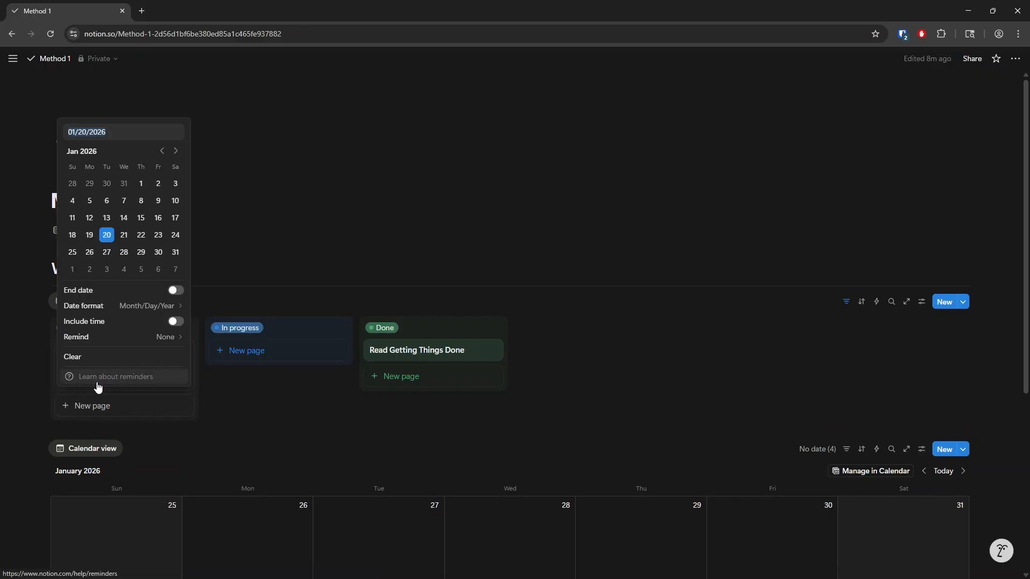
left_click(174, 253)
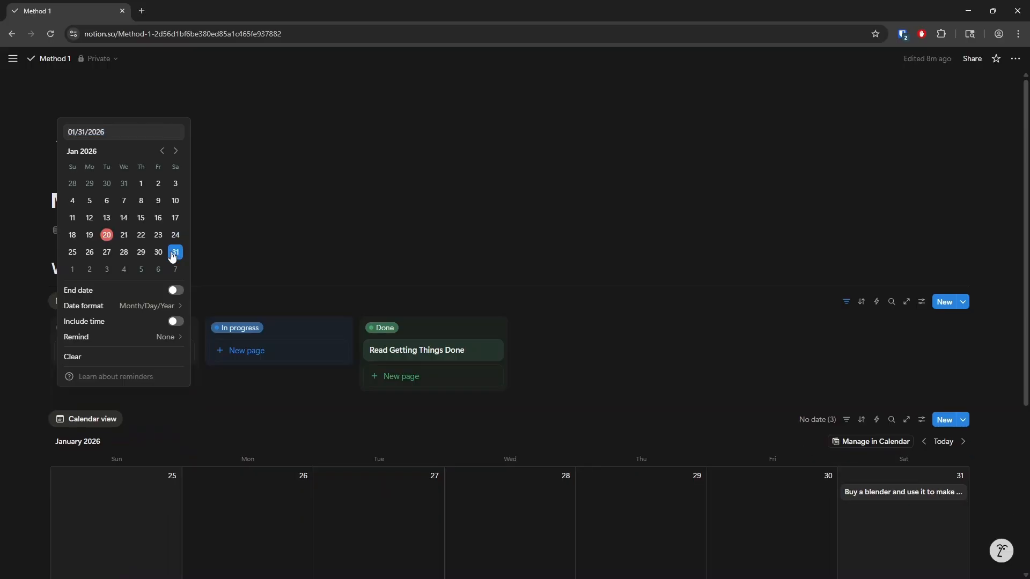
left_click(258, 376)
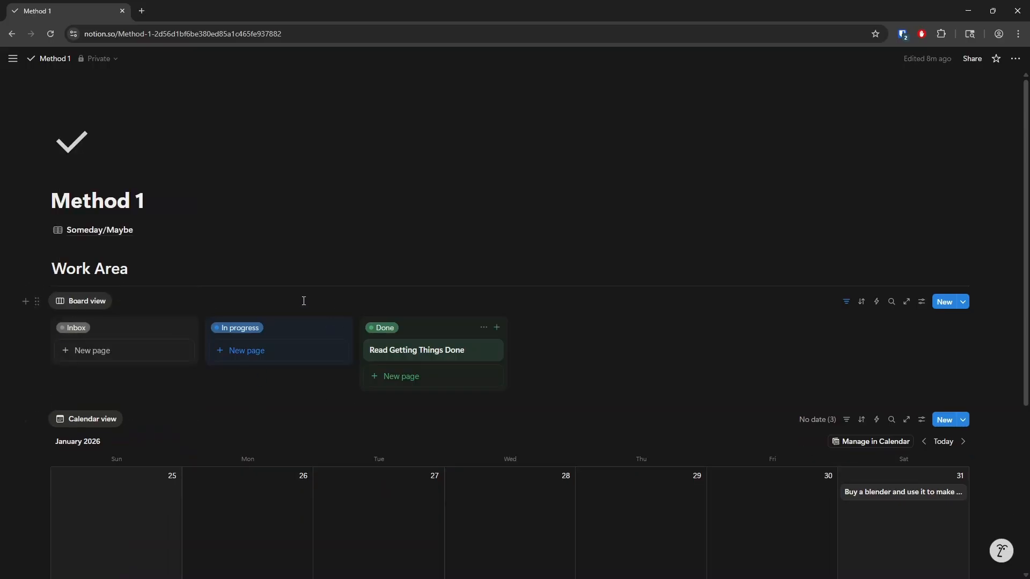
scroll(189, 378, "down", 3)
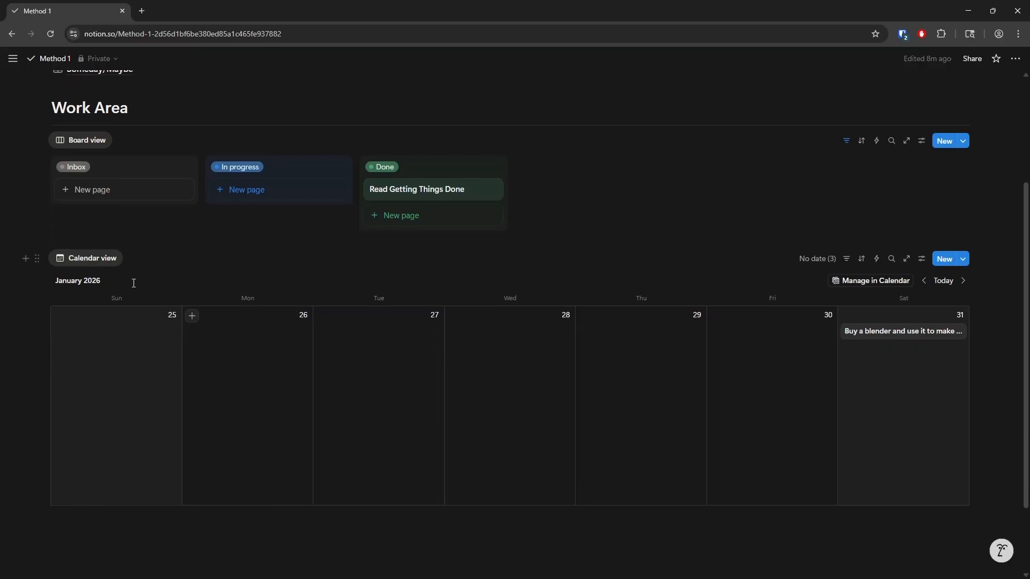
left_click(944, 280)
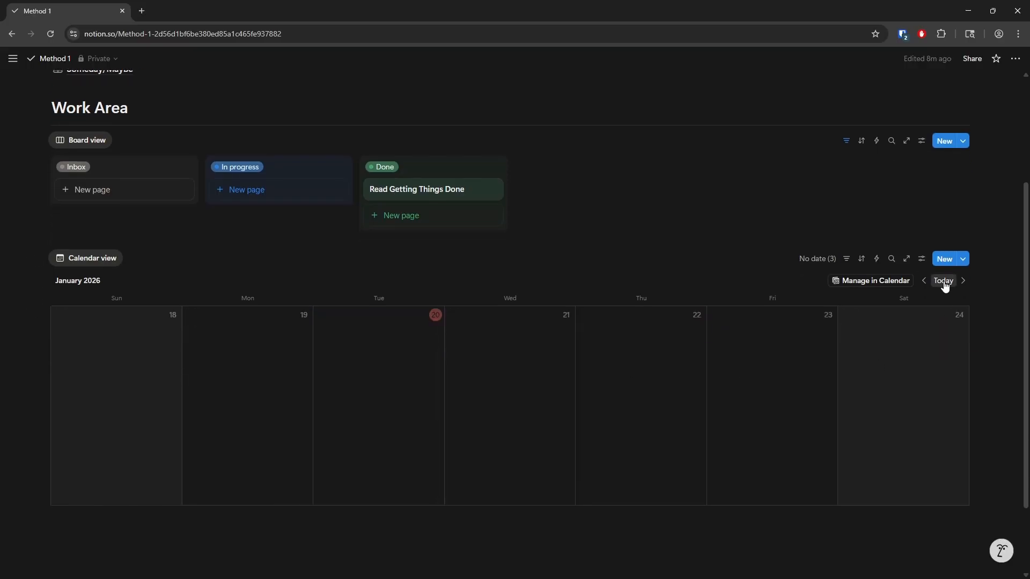
left_click(963, 281)
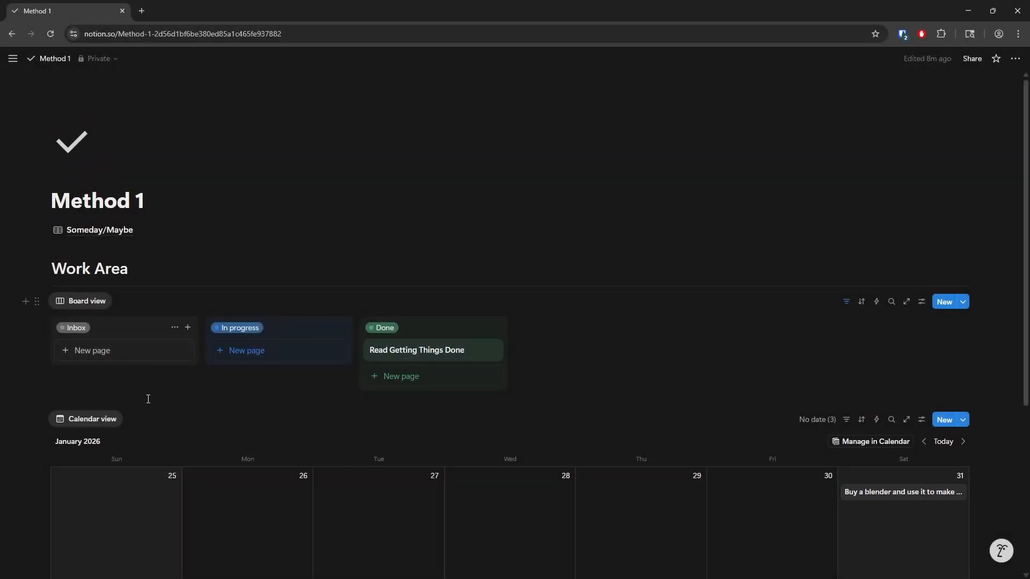
- Add a new board task titled 'Invent new circular pizza box' on the Method 1 page
left_click(945, 303)
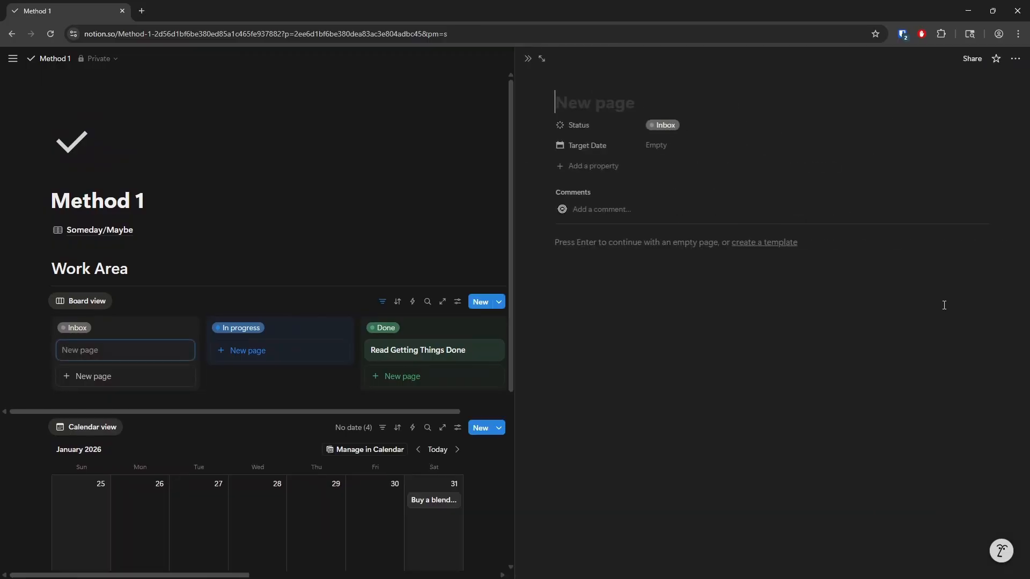
type("Invent new circular pizza box")
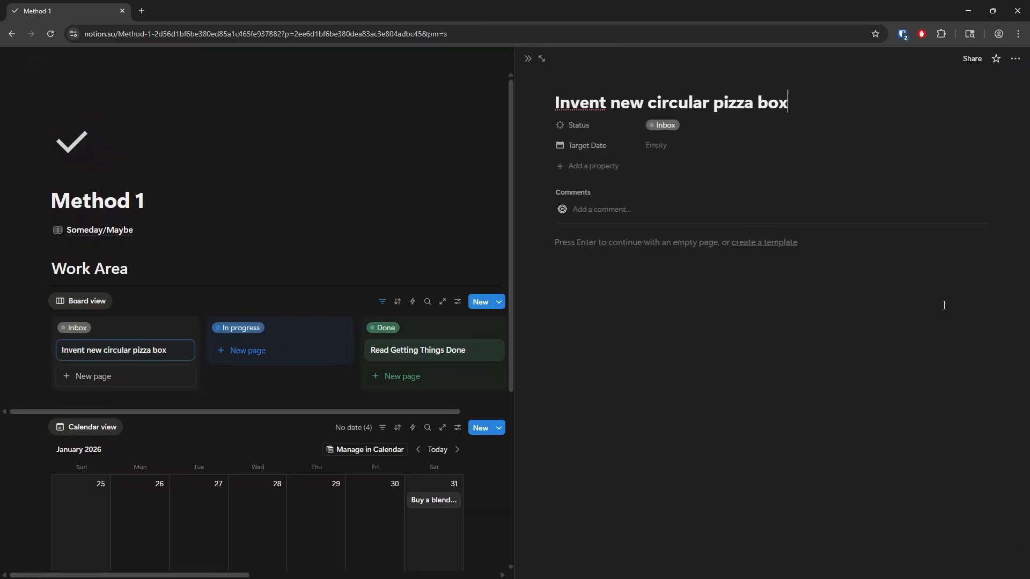
left_click(528, 59)
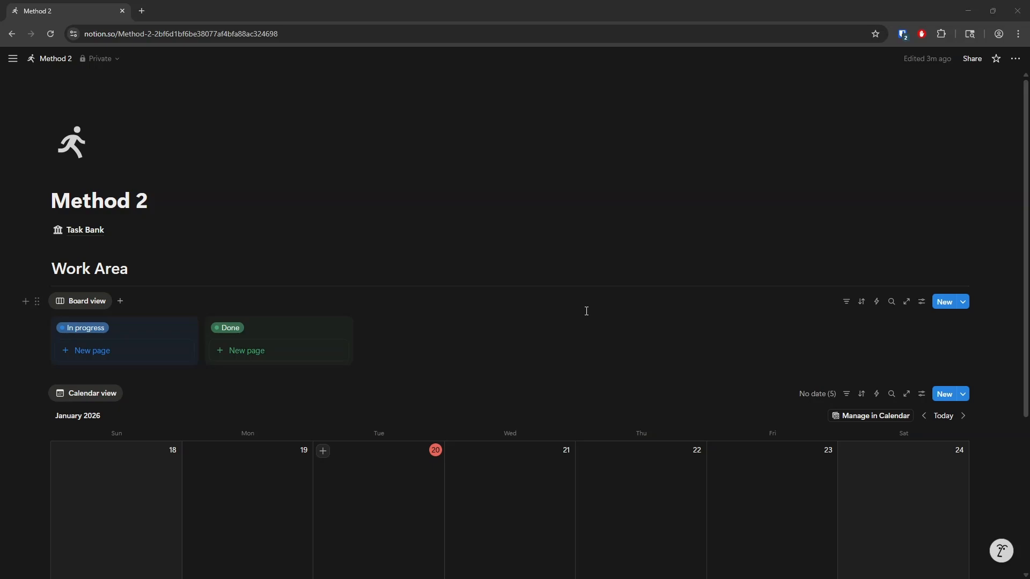
- Add a new task titled 'Invent new circular pizza box' on the Method 2 page
left_click(939, 303)
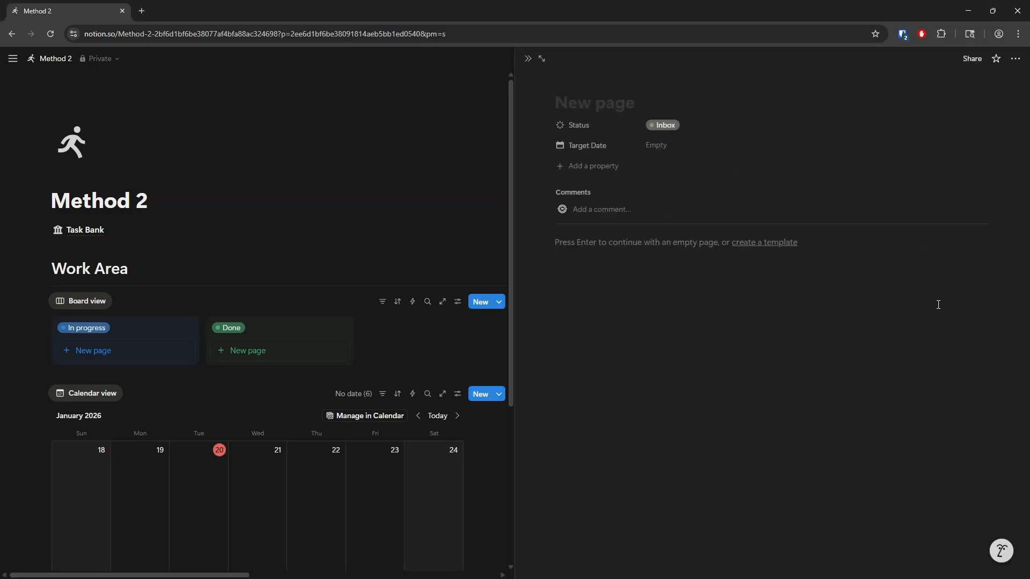
type("Inves")
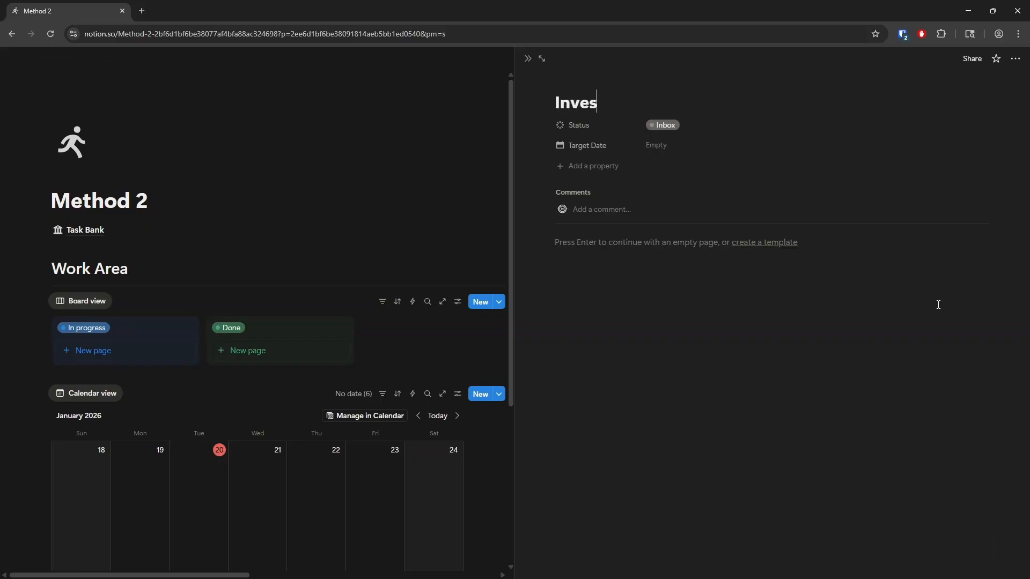
key("BackSpace")
type("nt new circular pizza box")
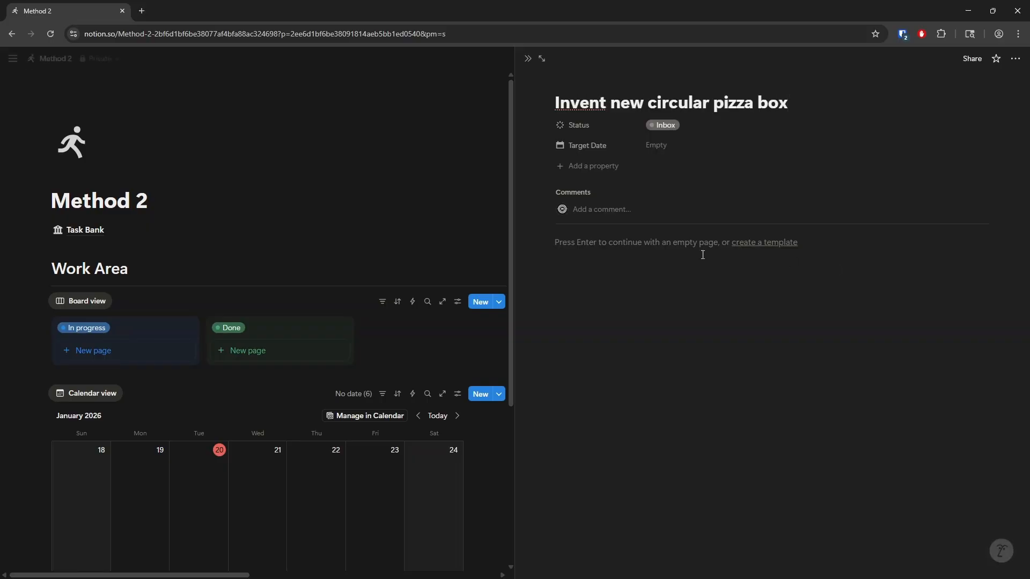
left_click(528, 59)
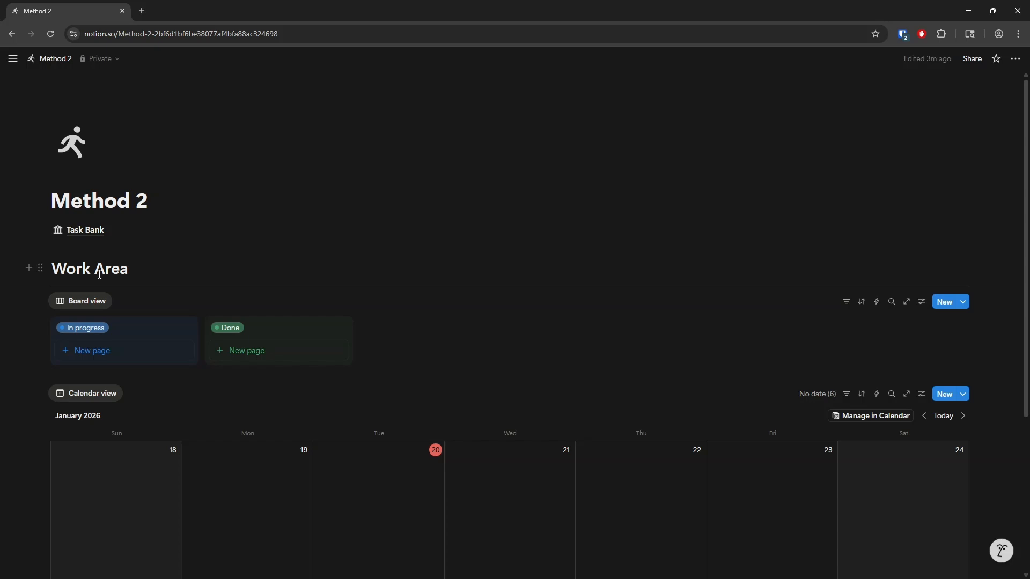
- Open the Task Bank database and delete the 'Throw away beanie babies' task
left_click(83, 232)
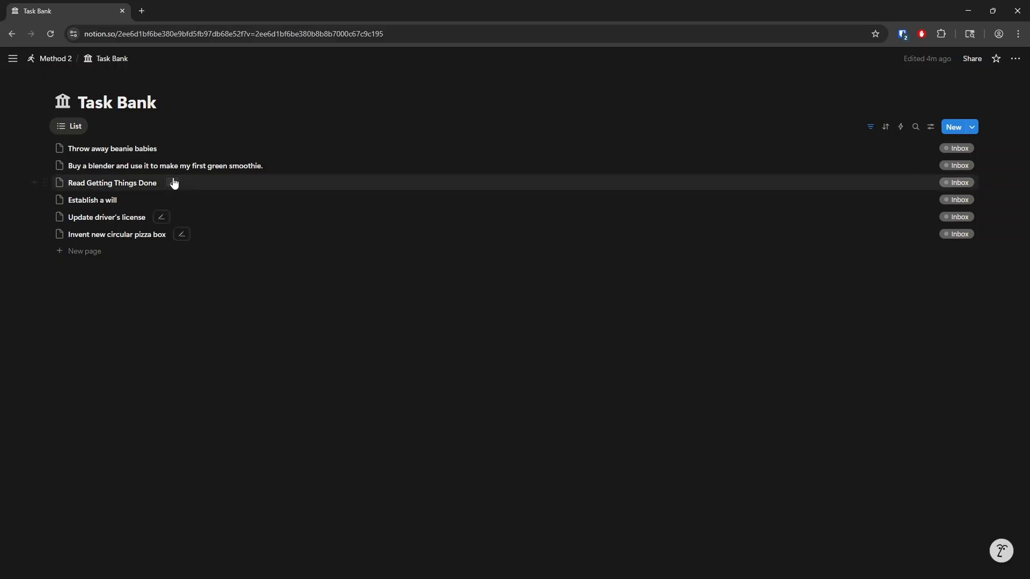
left_click(45, 148)
left_click(89, 238)
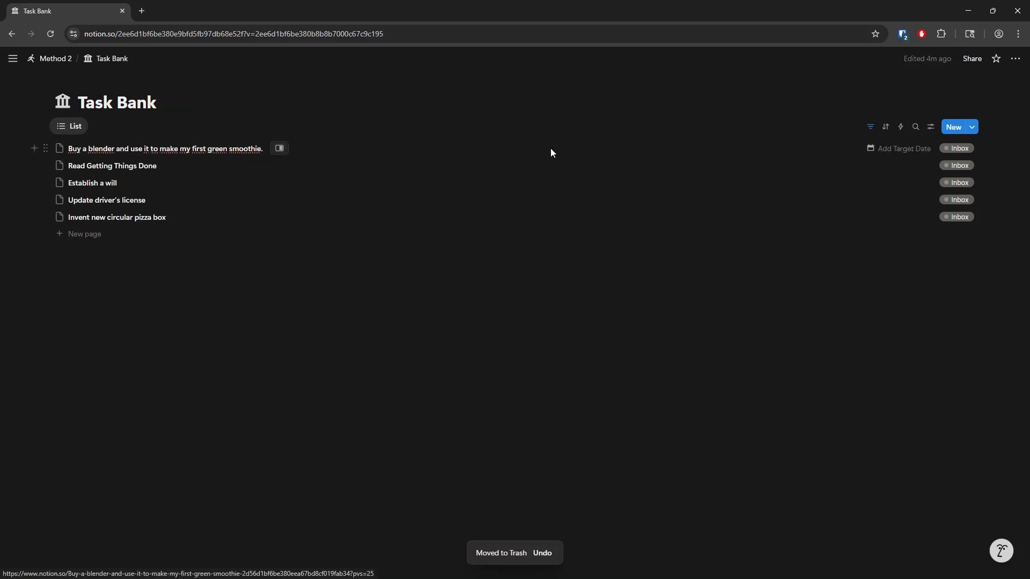
- Set the target date of the blender smoothie task to January 31, 2026 in the Task Bank list
left_click(870, 154)
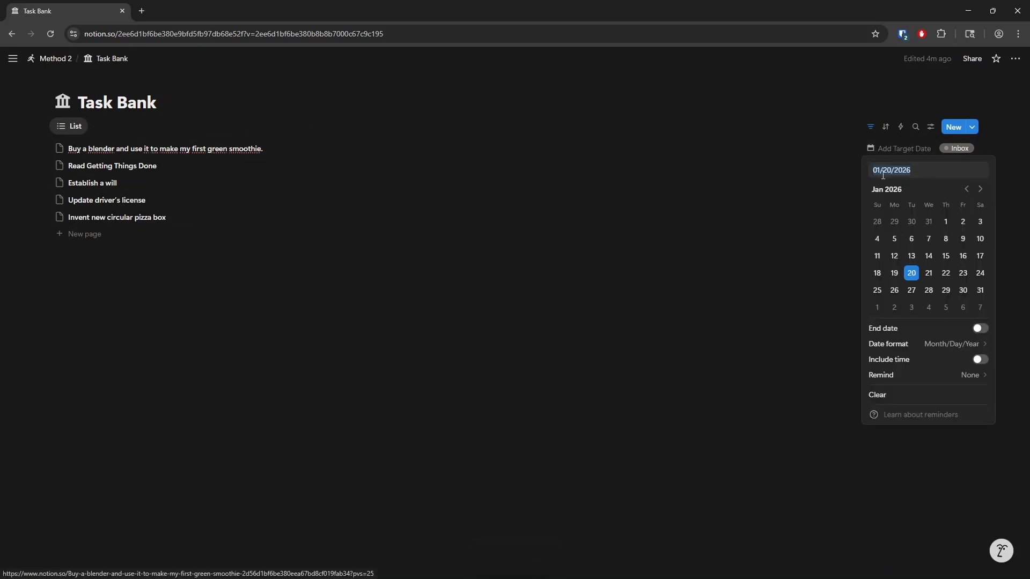
left_click(980, 294)
left_click(552, 387)
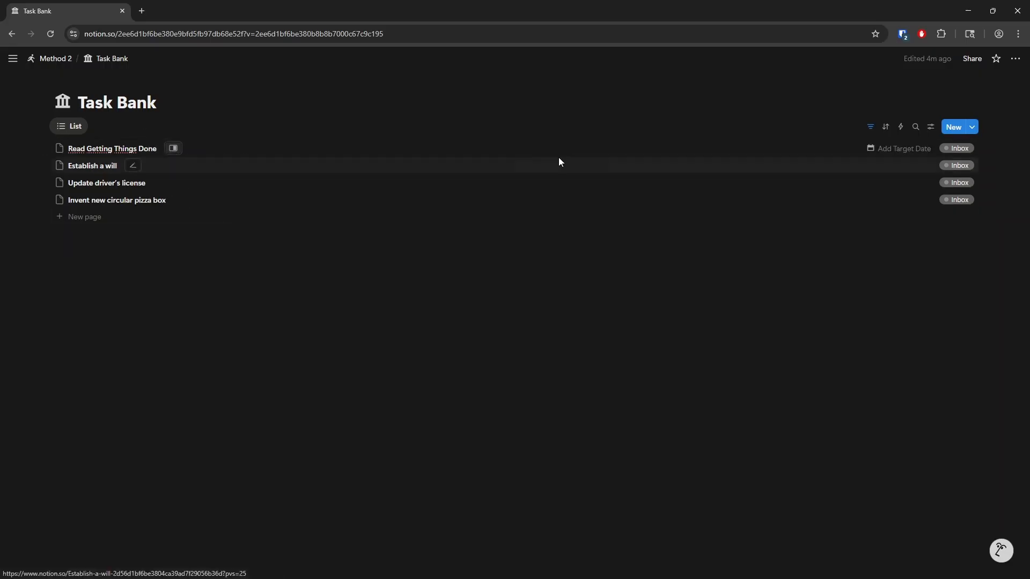
- Set the status of 'Read Getting Things Done' and 'Invent new circular pizza box' to In progress
left_click(874, 148)
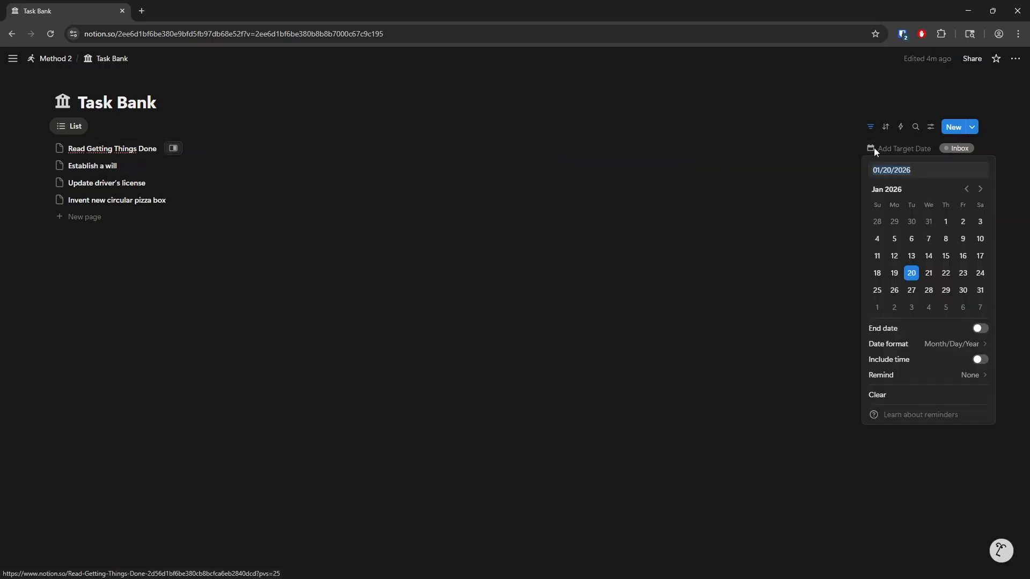
left_click(829, 151)
left_click(956, 148)
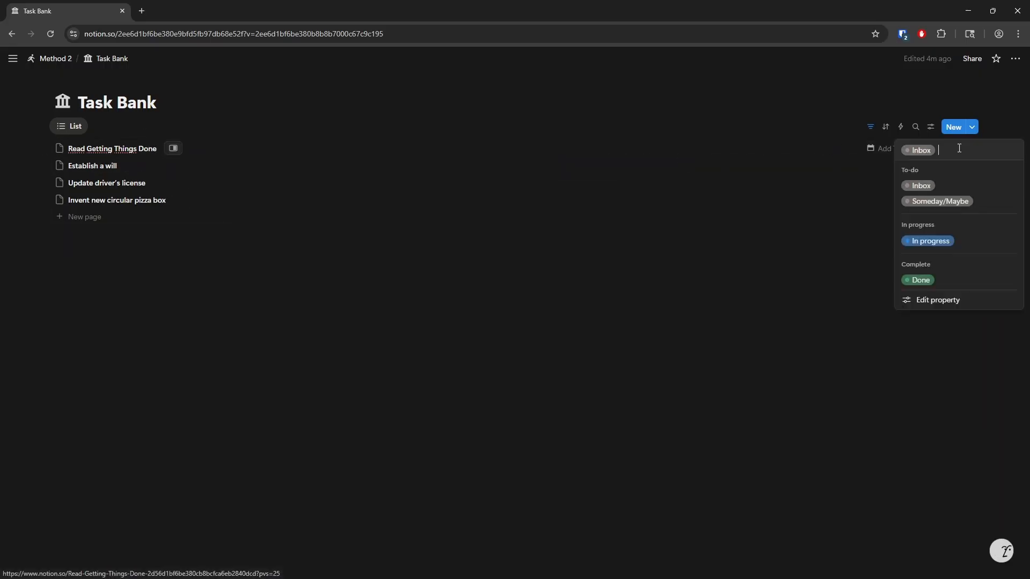
left_click(930, 244)
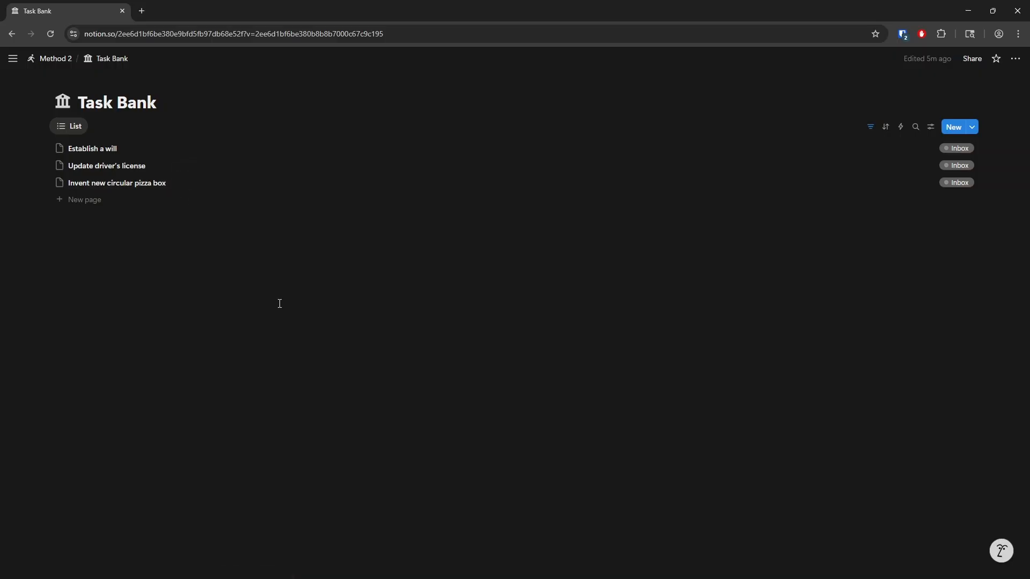
left_click(956, 182)
left_click(912, 276)
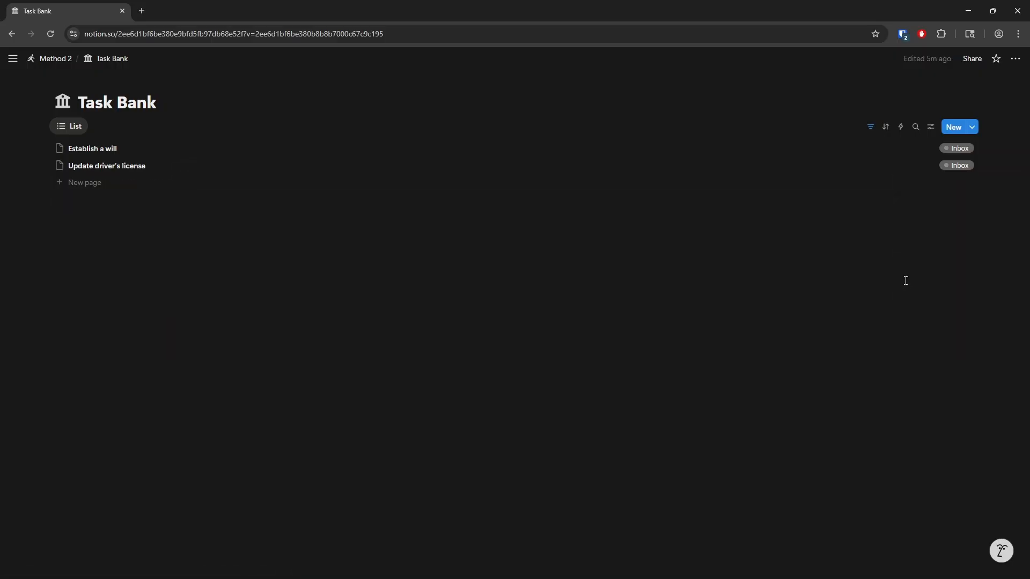
left_click(57, 60)
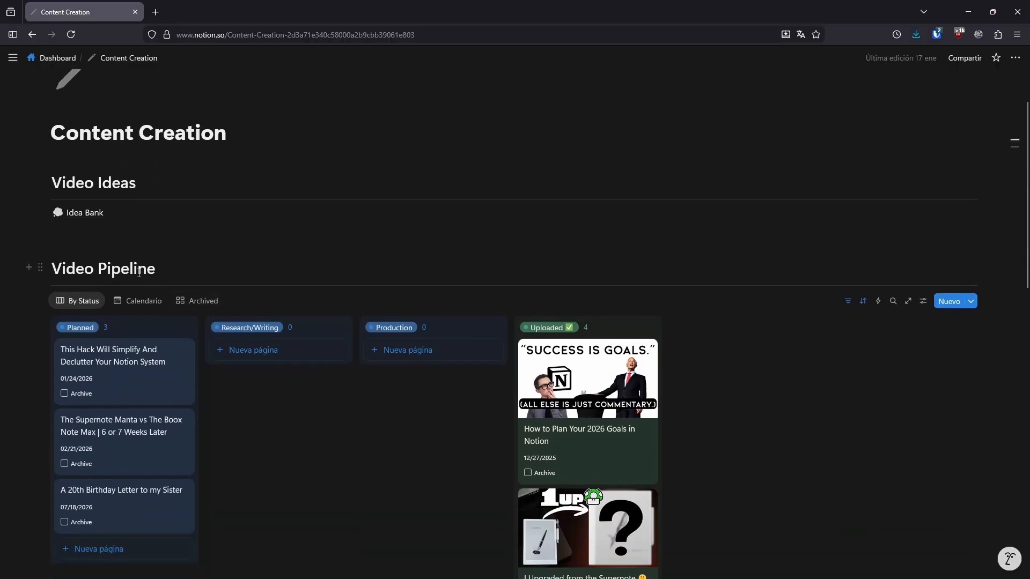
scroll(292, 397, "down", 2)
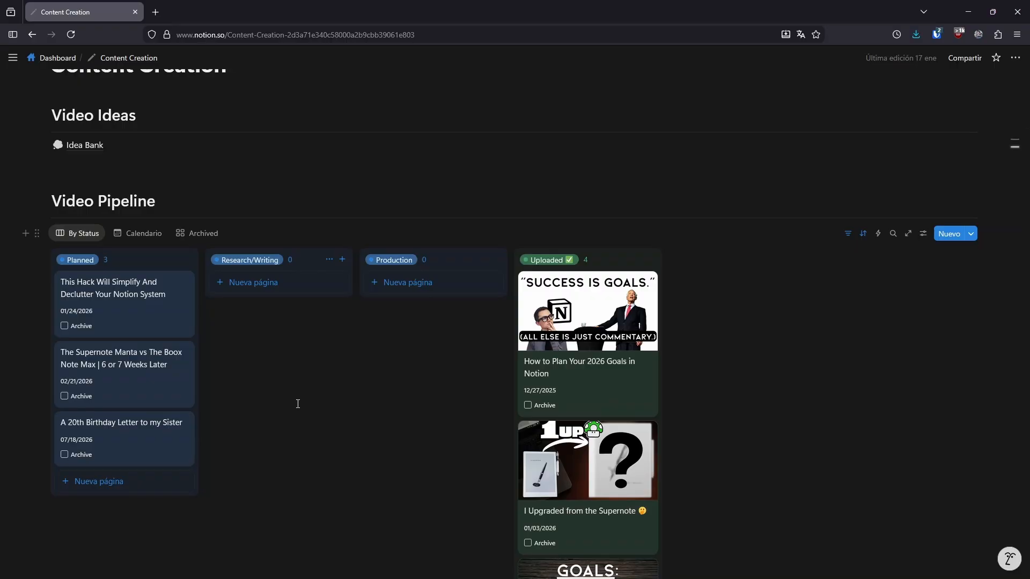
scroll(263, 361, "up", 4)
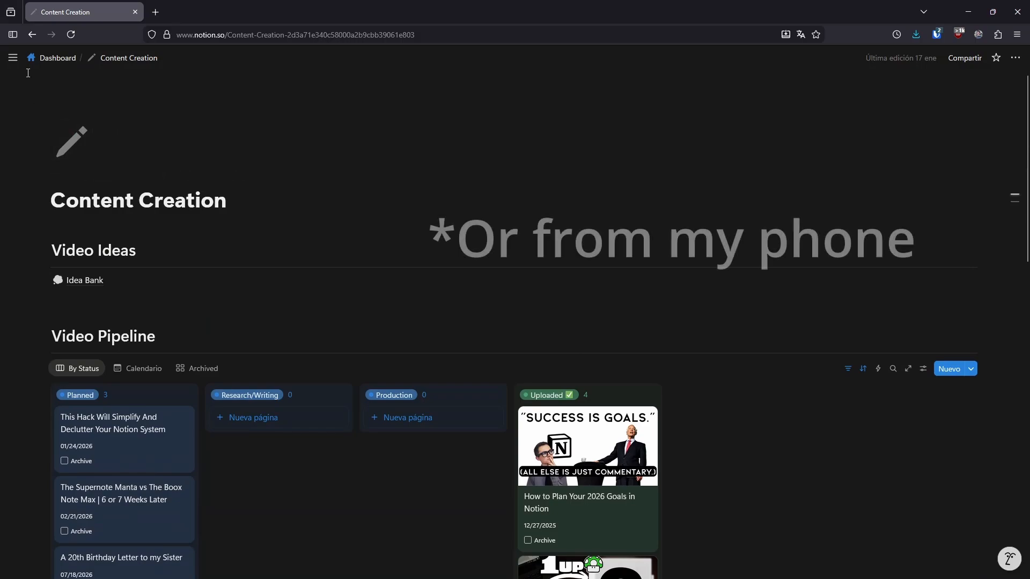
mouse_move(13, 57)
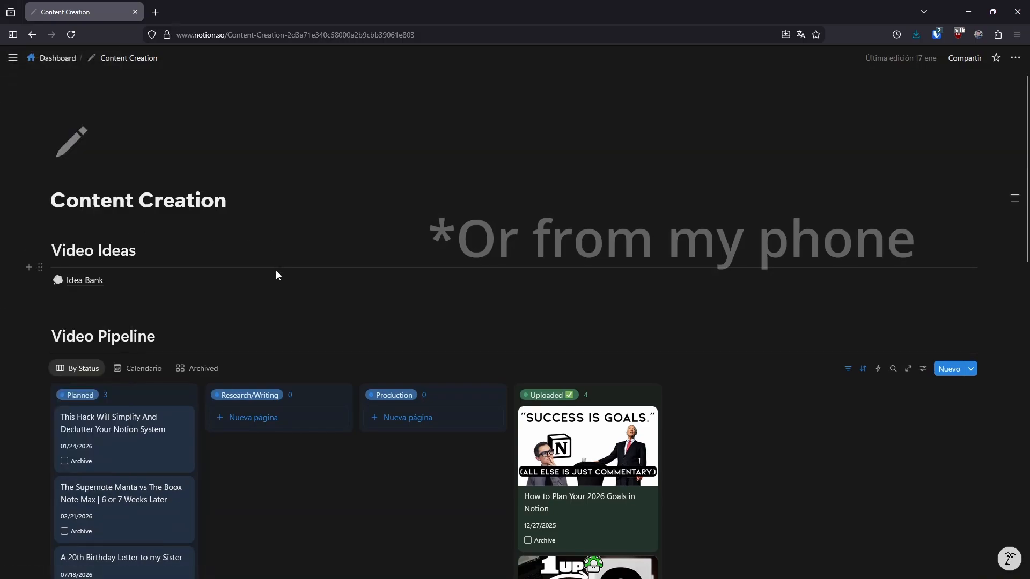
mouse_move(280, 286)
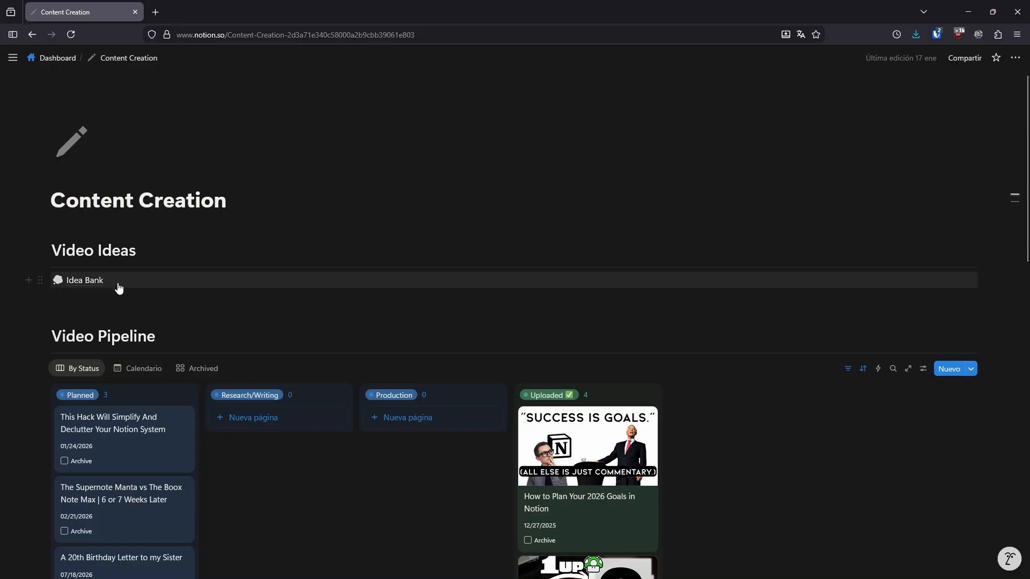
- Open the Idea Bank linked under Video Ideas on the Content Creation page and return to the page
left_click(87, 284)
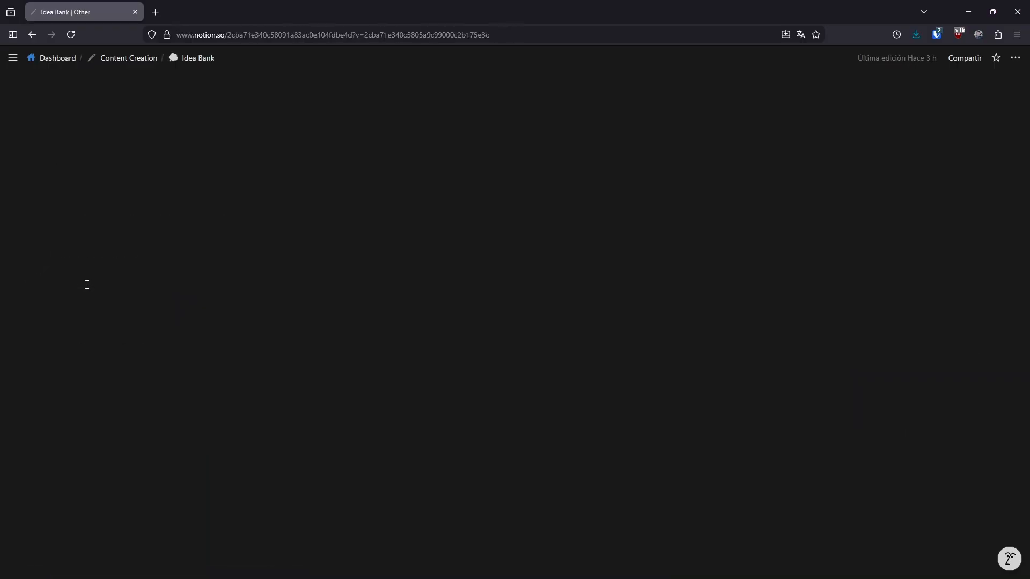
left_click(32, 34)
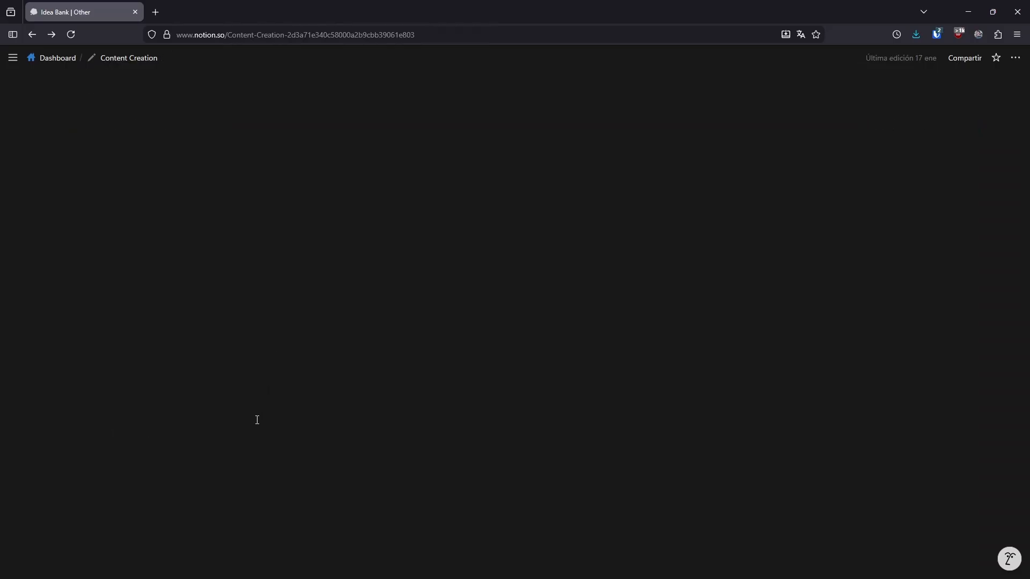
scroll(263, 419, "down", 3)
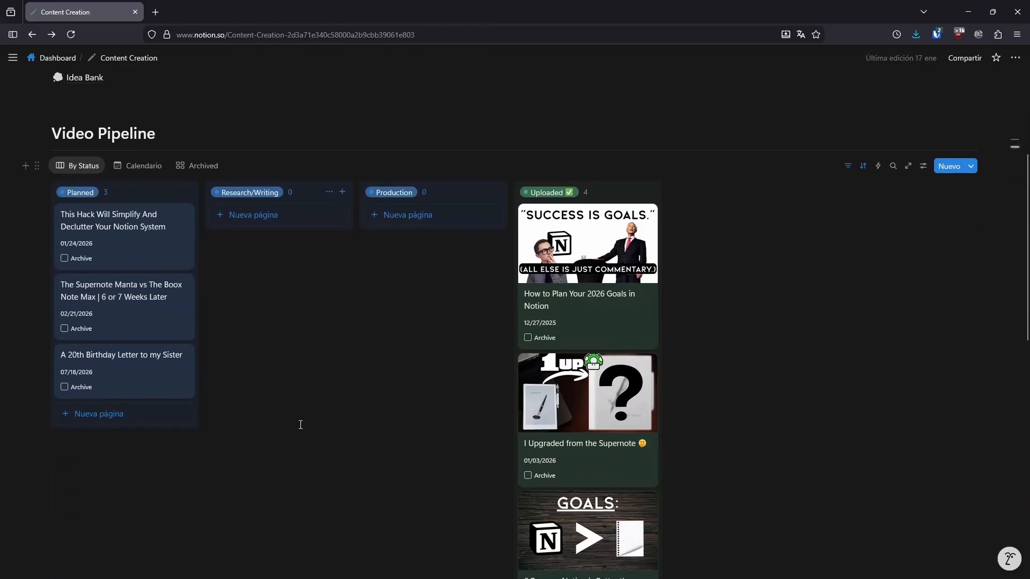
scroll(301, 425, "up", 1)
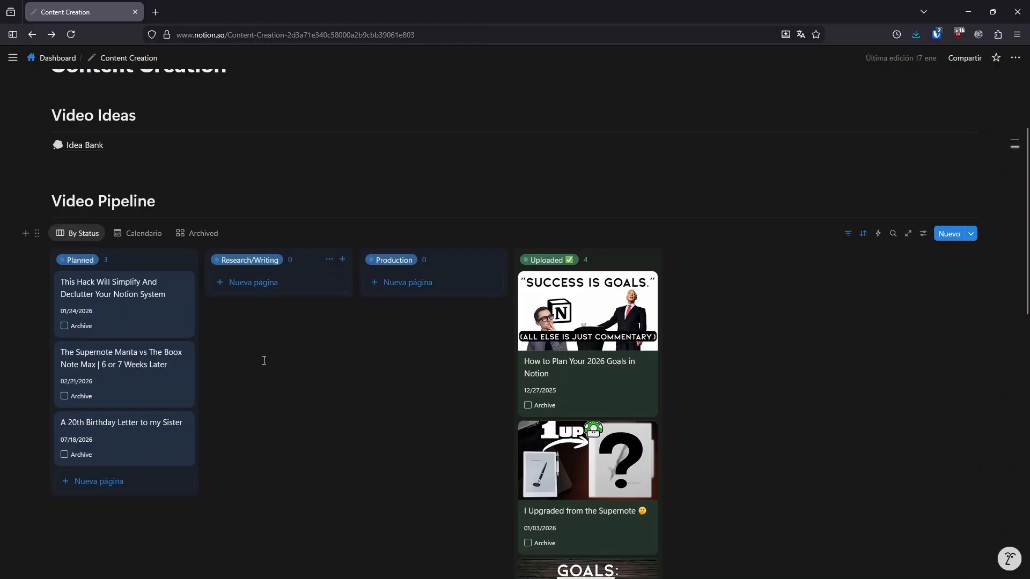
scroll(264, 364, "up", 1)
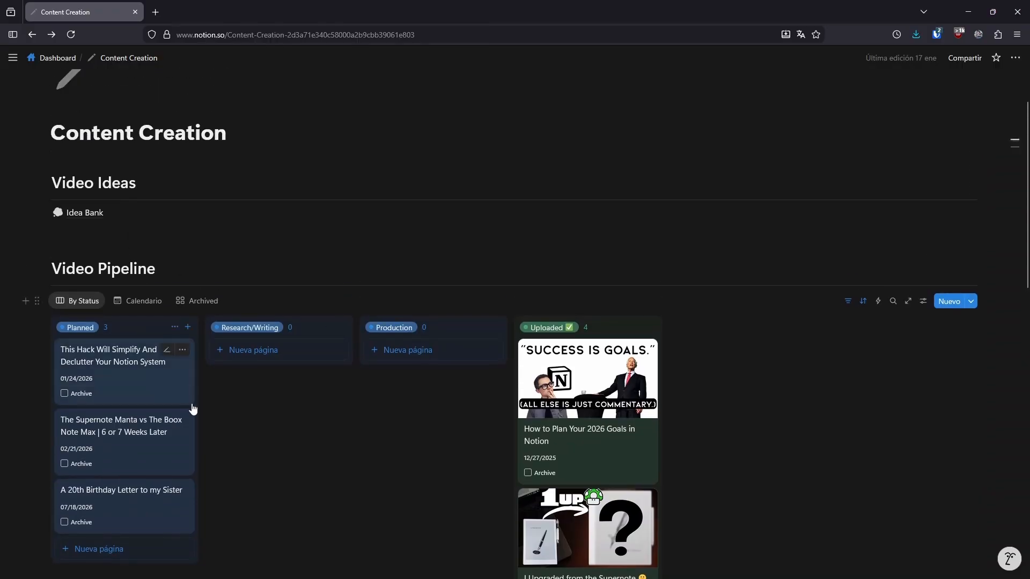
left_click(100, 214)
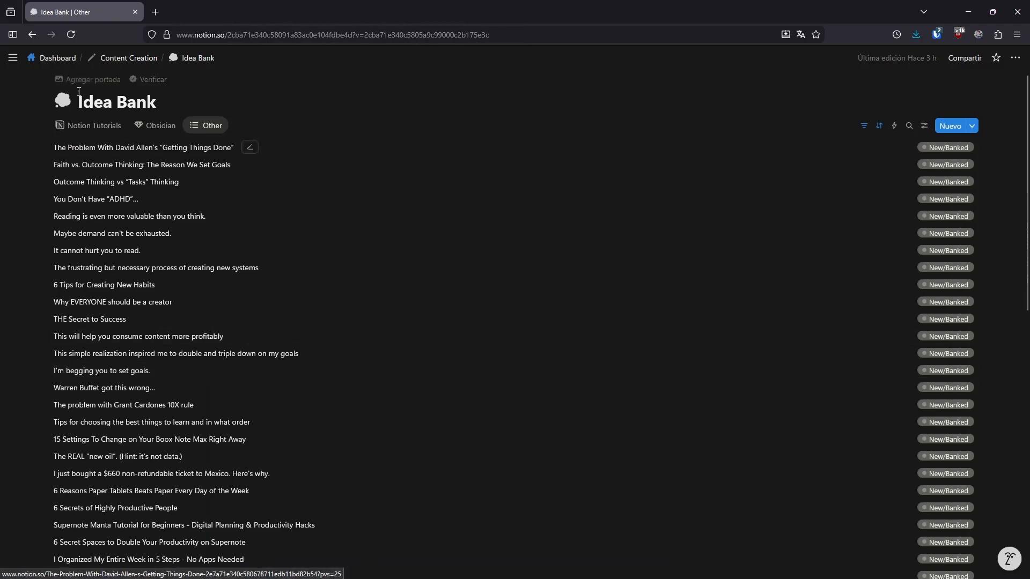
left_click(31, 36)
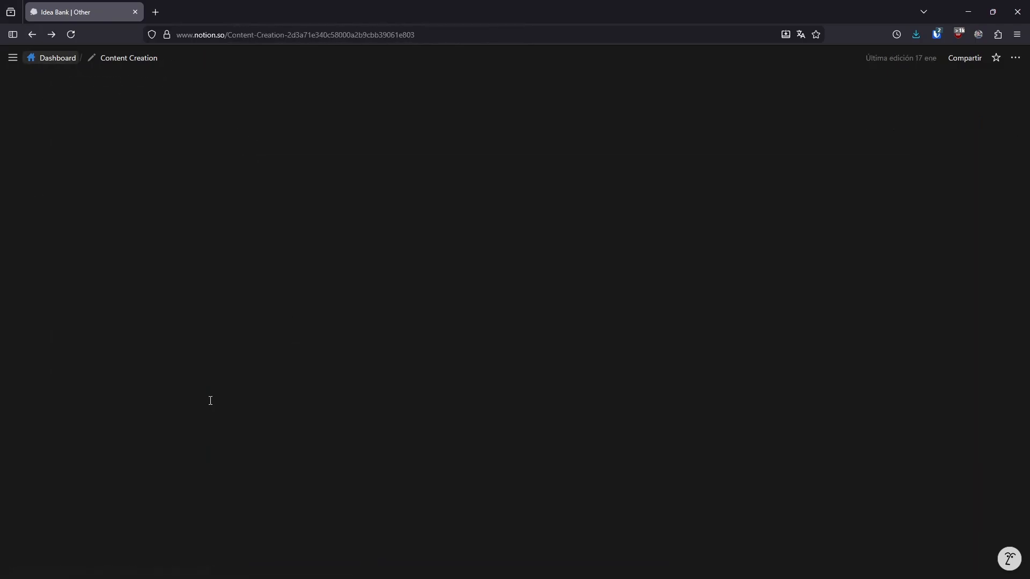
- Move the 'This Hack Will Simplify And Declutter Your Notion System' card to Research/Writing and back to Planned
scroll(223, 412, "down", 2)
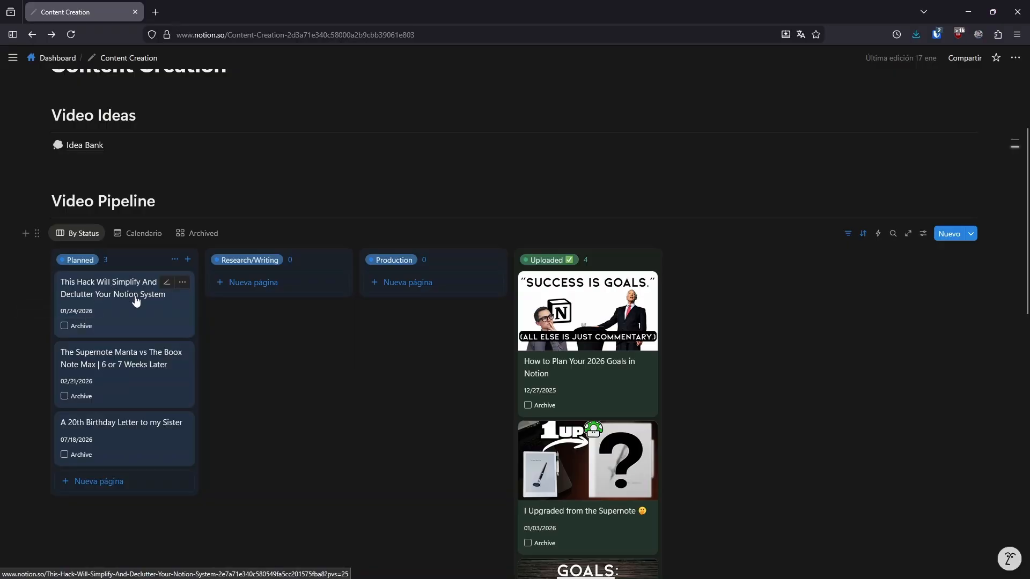
left_click_drag(111, 294, 280, 396)
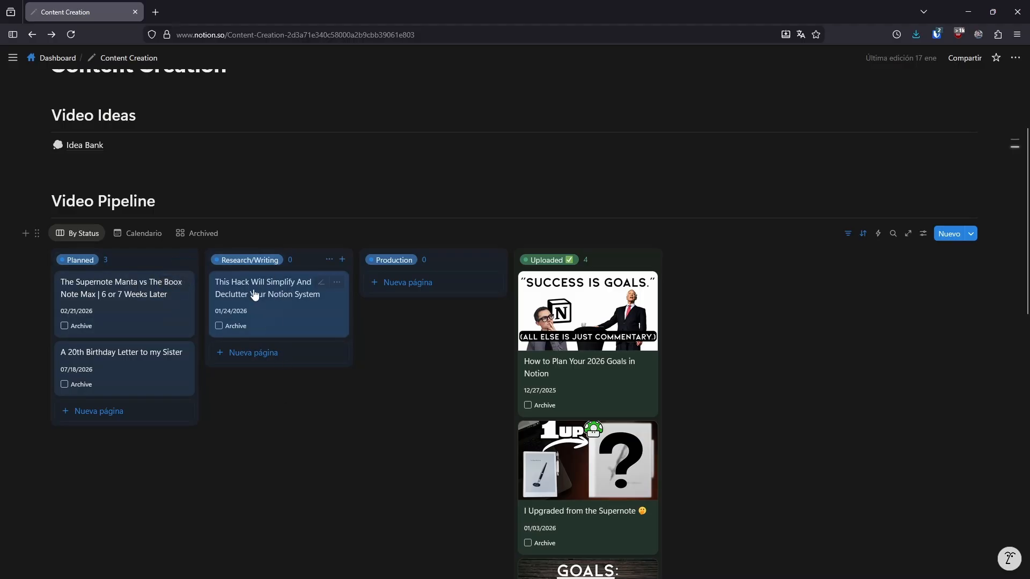
left_click_drag(253, 296, 159, 304)
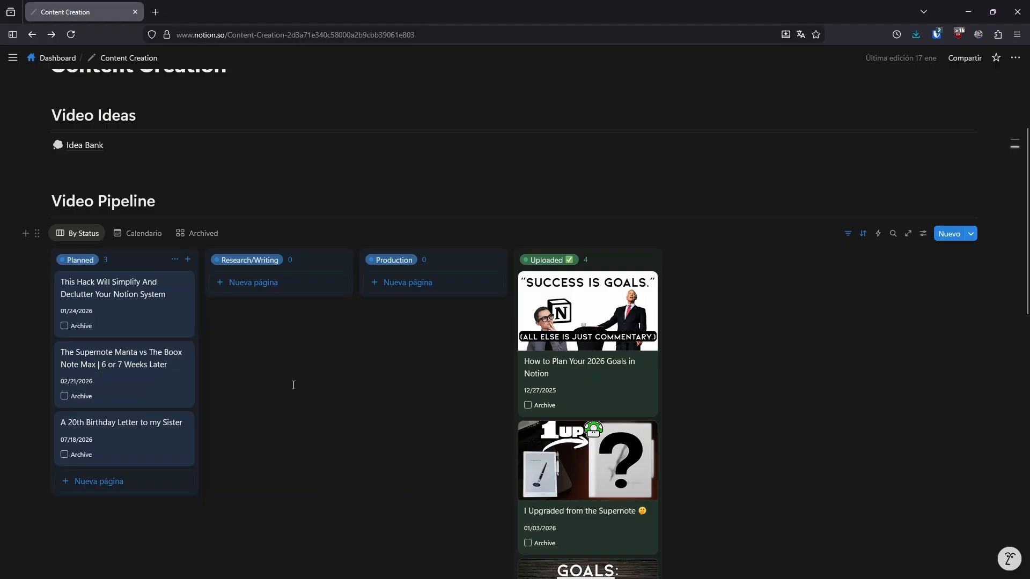
- Open the Idea Bank and browse the ideas in its Other, Obsidian and Notion Tutorials views
scroll(284, 385, "up", 1)
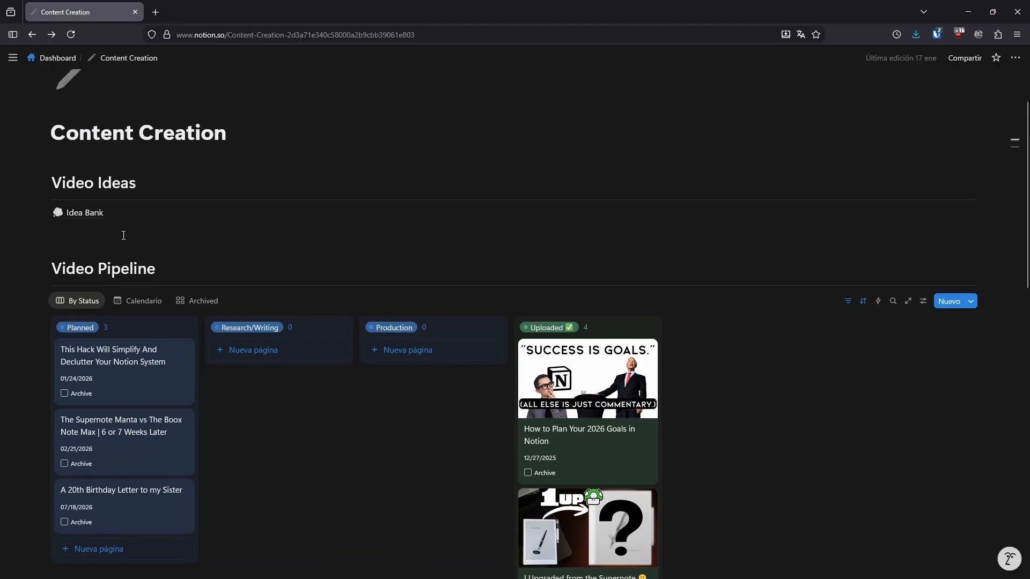
left_click(98, 221)
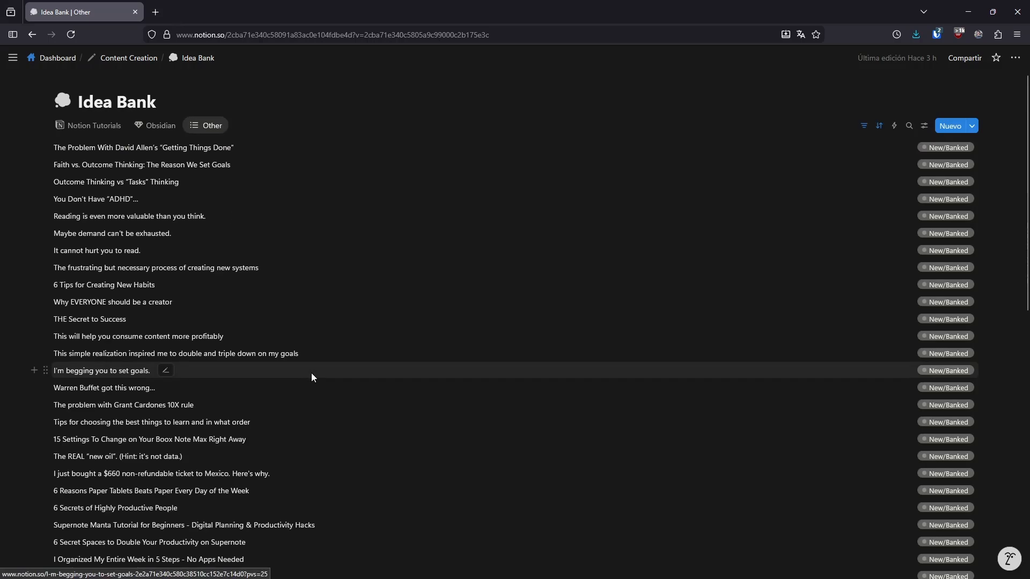
scroll(311, 372, "down", 2)
scroll(285, 391, "down", 5)
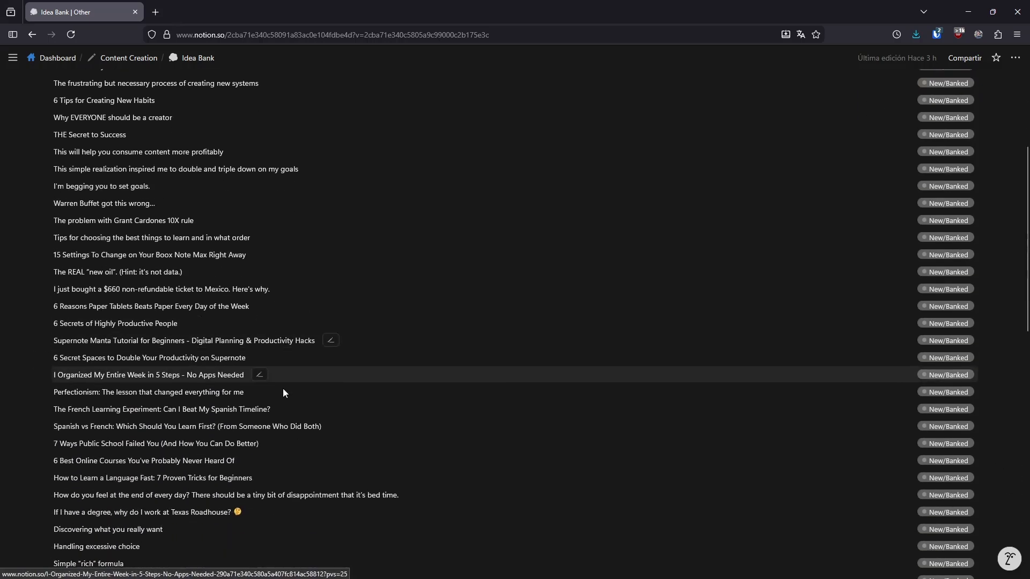
scroll(330, 439, "down", 5)
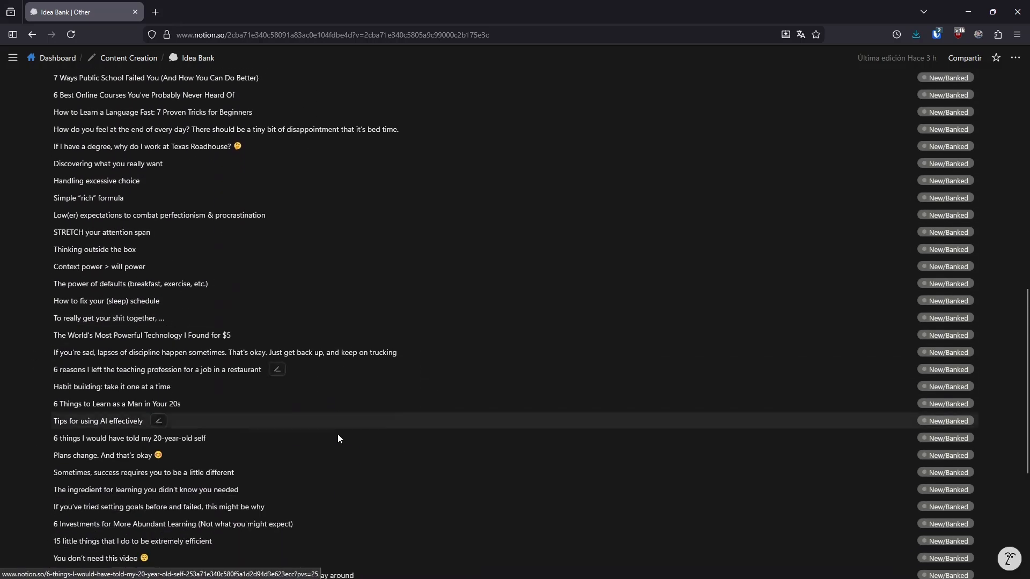
scroll(332, 432, "up", 3)
scroll(332, 430, "up", 9)
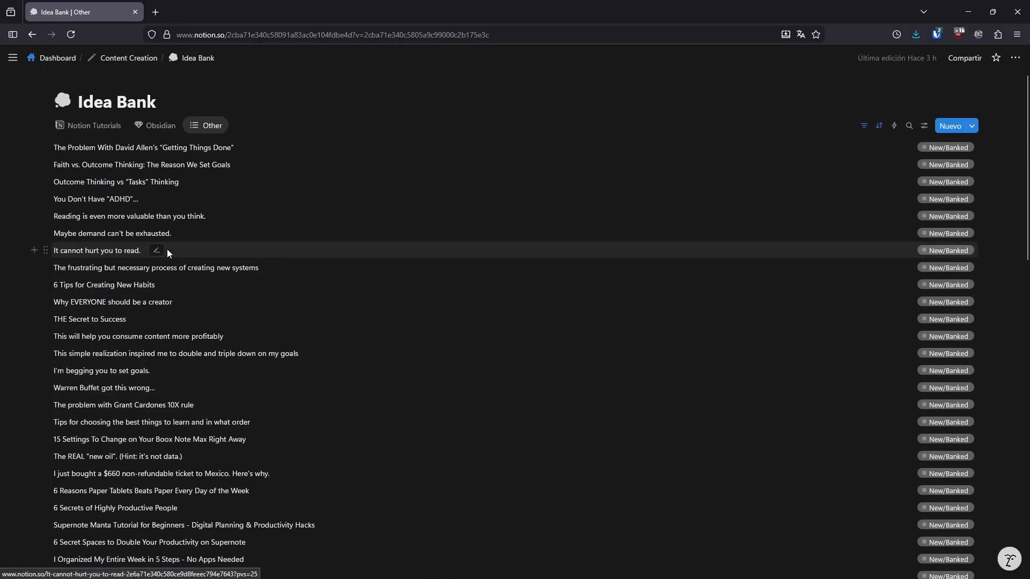
left_click(142, 130)
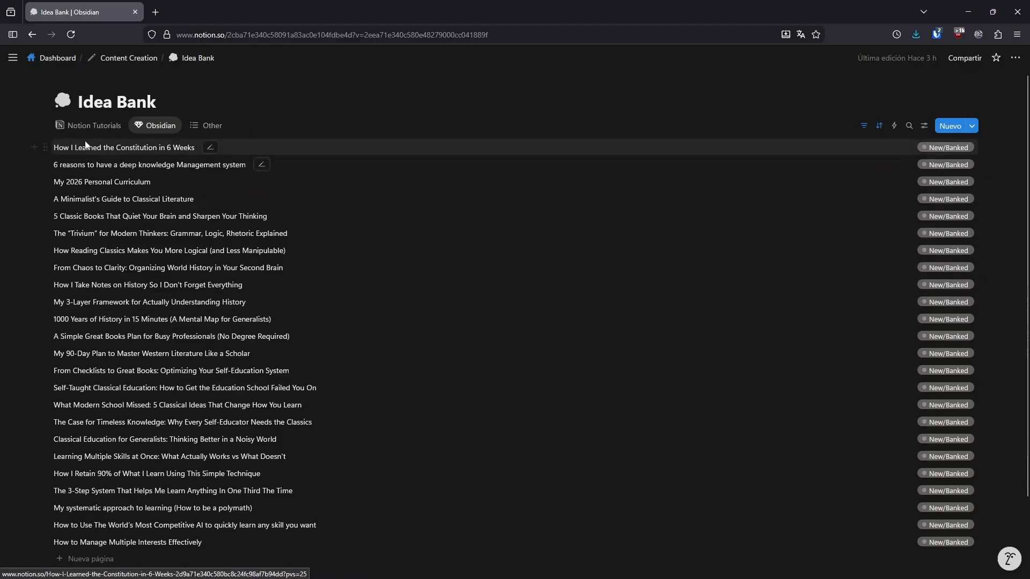
left_click(83, 127)
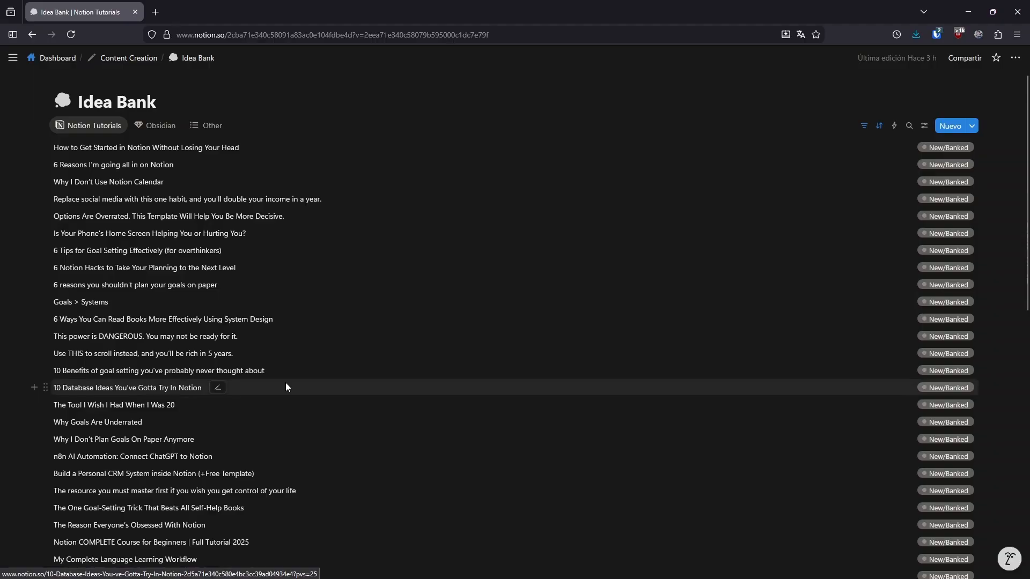
scroll(322, 322, "down", 9)
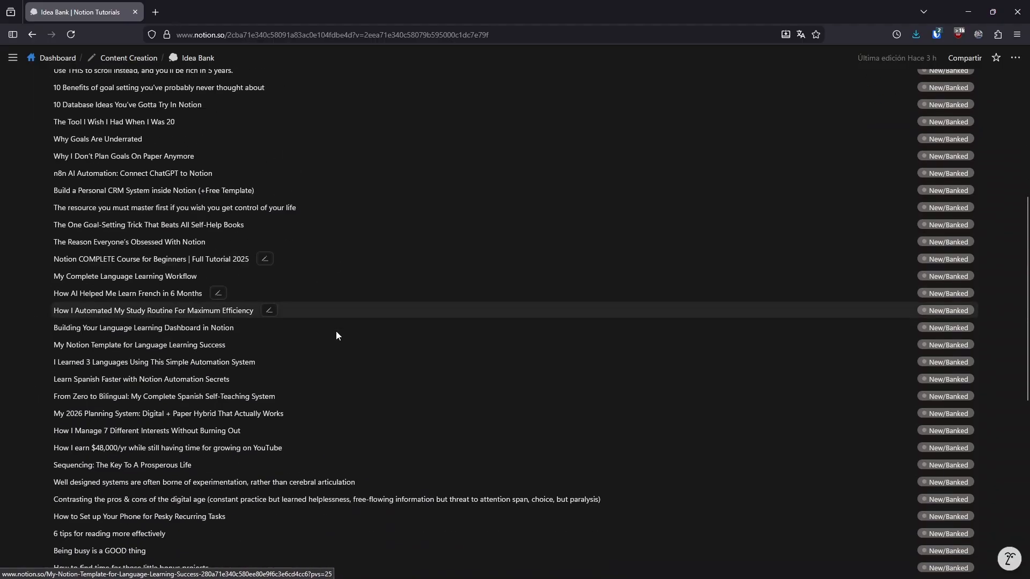
scroll(340, 330, "down", 4)
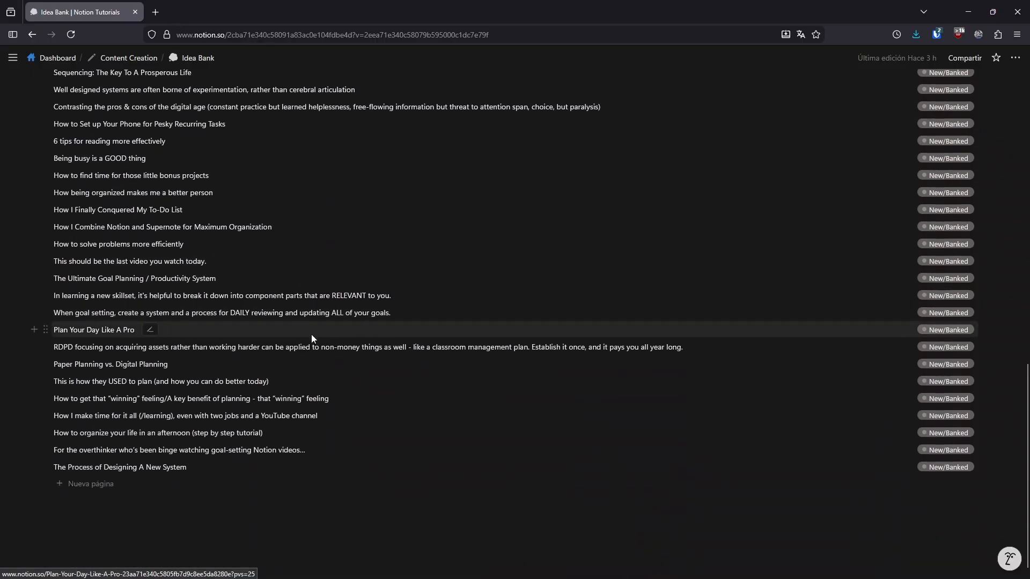
scroll(312, 334, "up", 2)
scroll(295, 344, "up", 11)
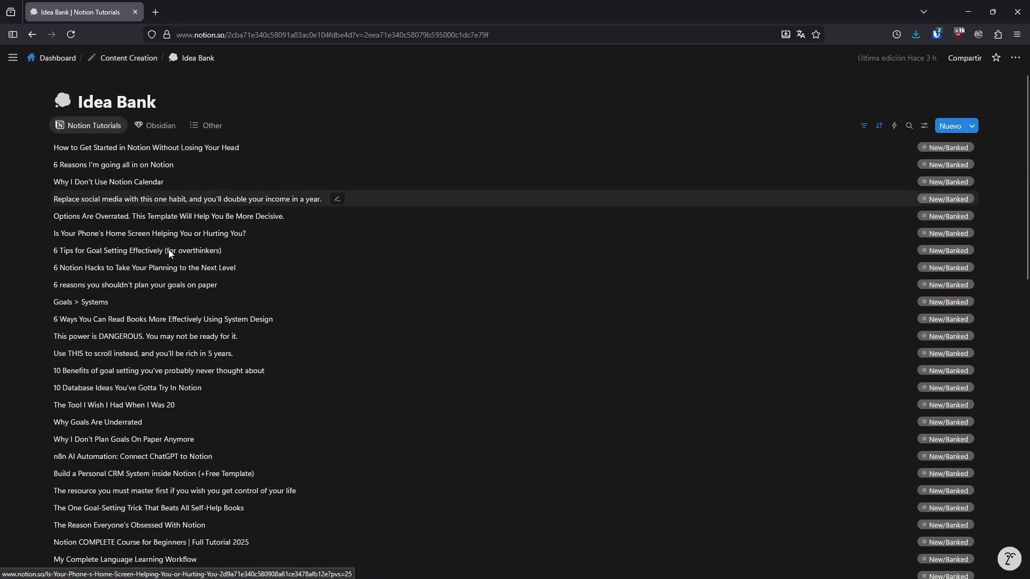
- Open the status options of 'Why I Don't Use Notion Calendar', then return to the Content Creation page
left_click(947, 182)
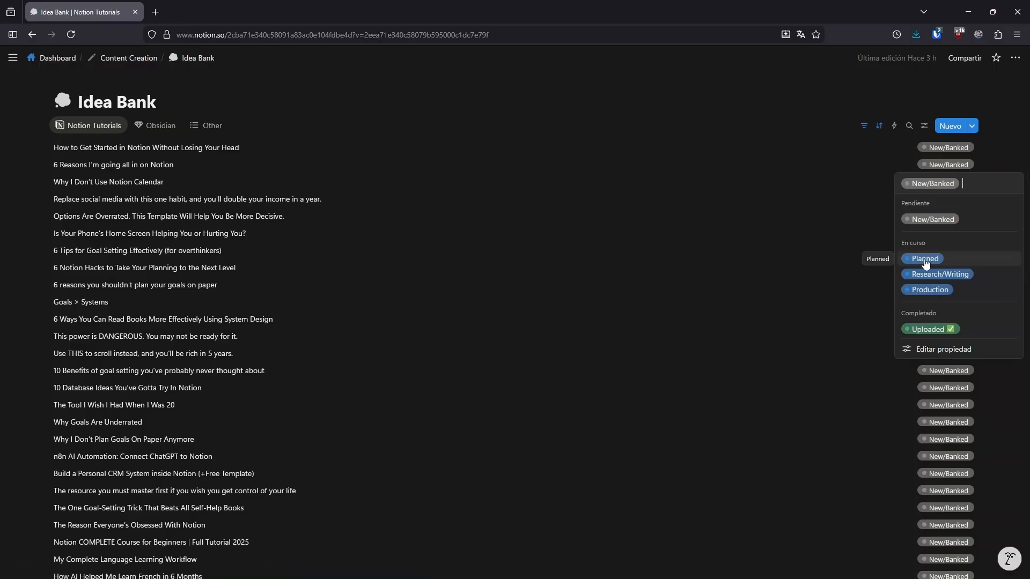
left_click(128, 59)
left_click(129, 58)
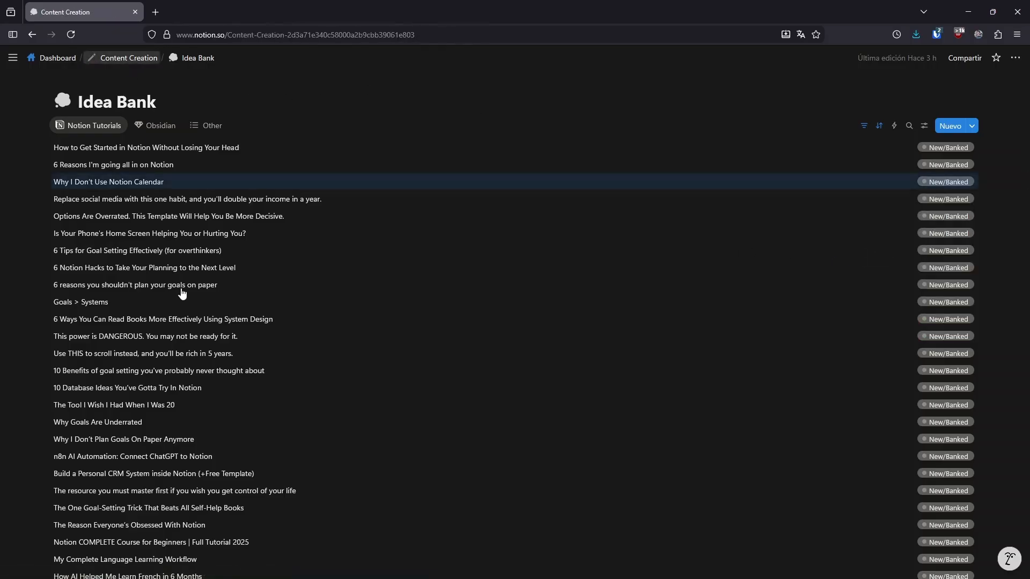